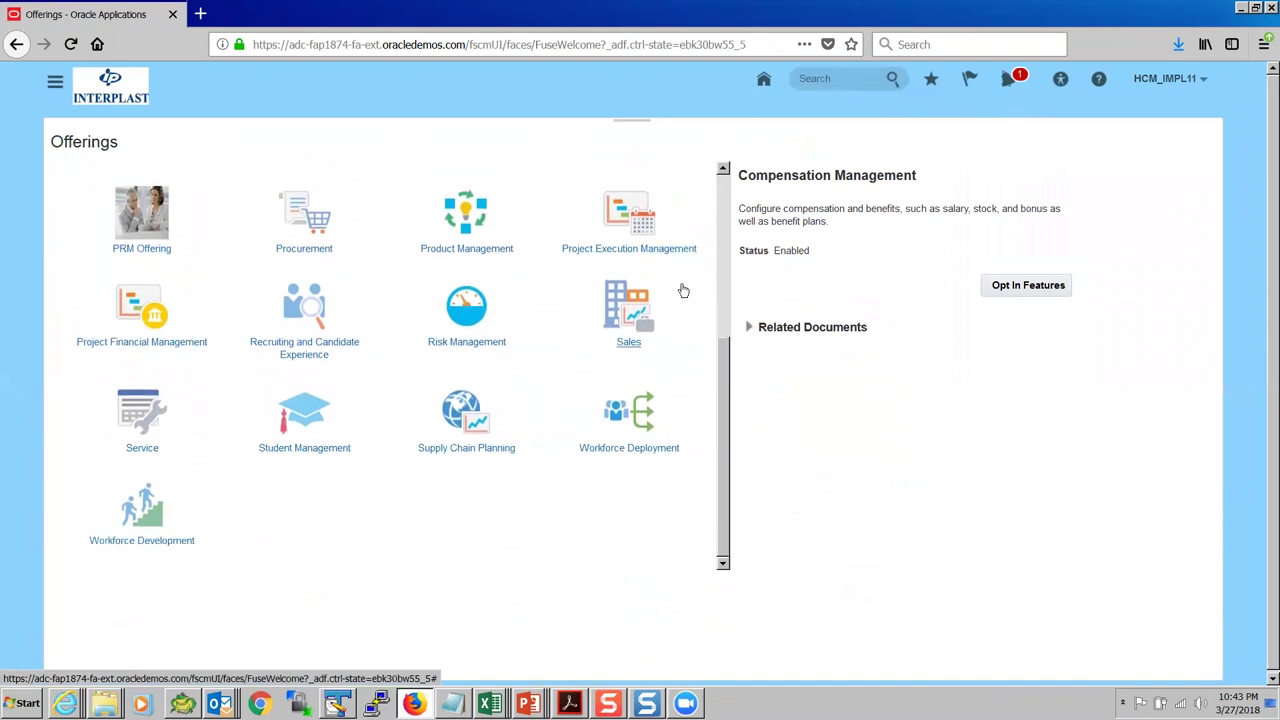
Review the descriptions of the Fusion Accounting Hub, Supply Chain Planning and Workforce Deployment offerings.
{"action": "scroll", "coordinate": [680, 295], "scroll_direction": "up", "scroll_amount": 4}
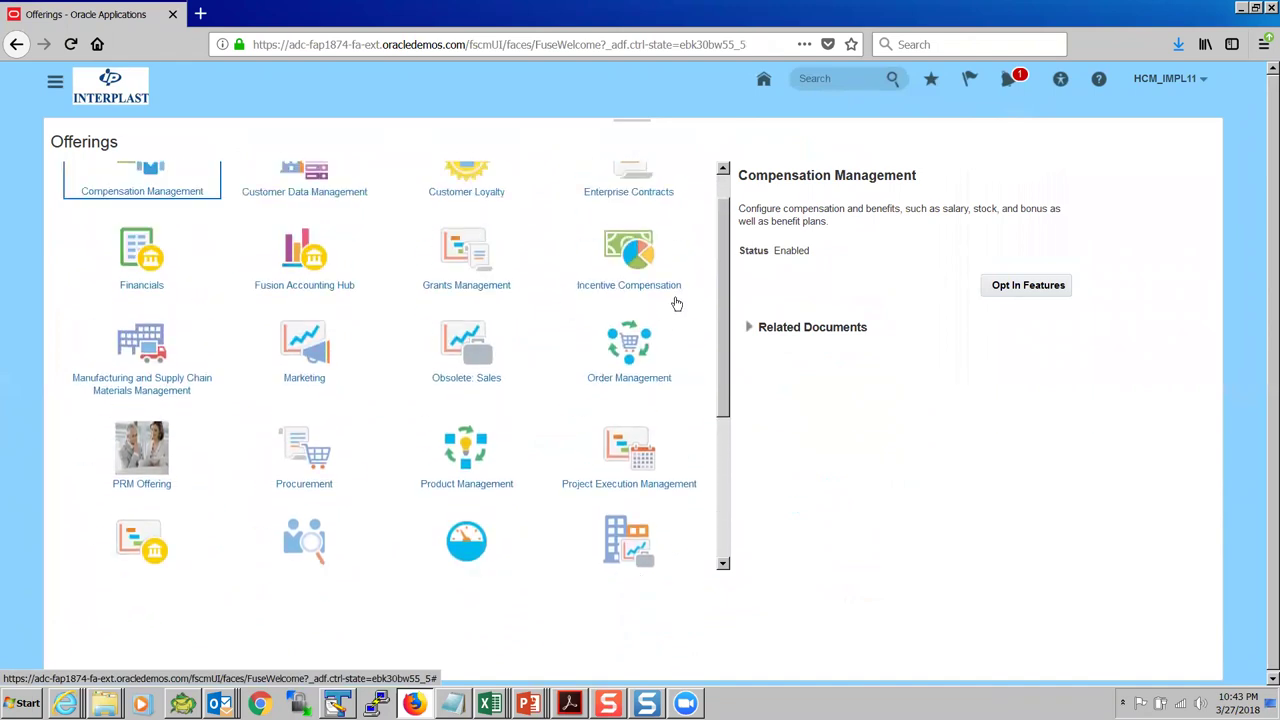
{"action": "left_click", "coordinate": [285, 290]}
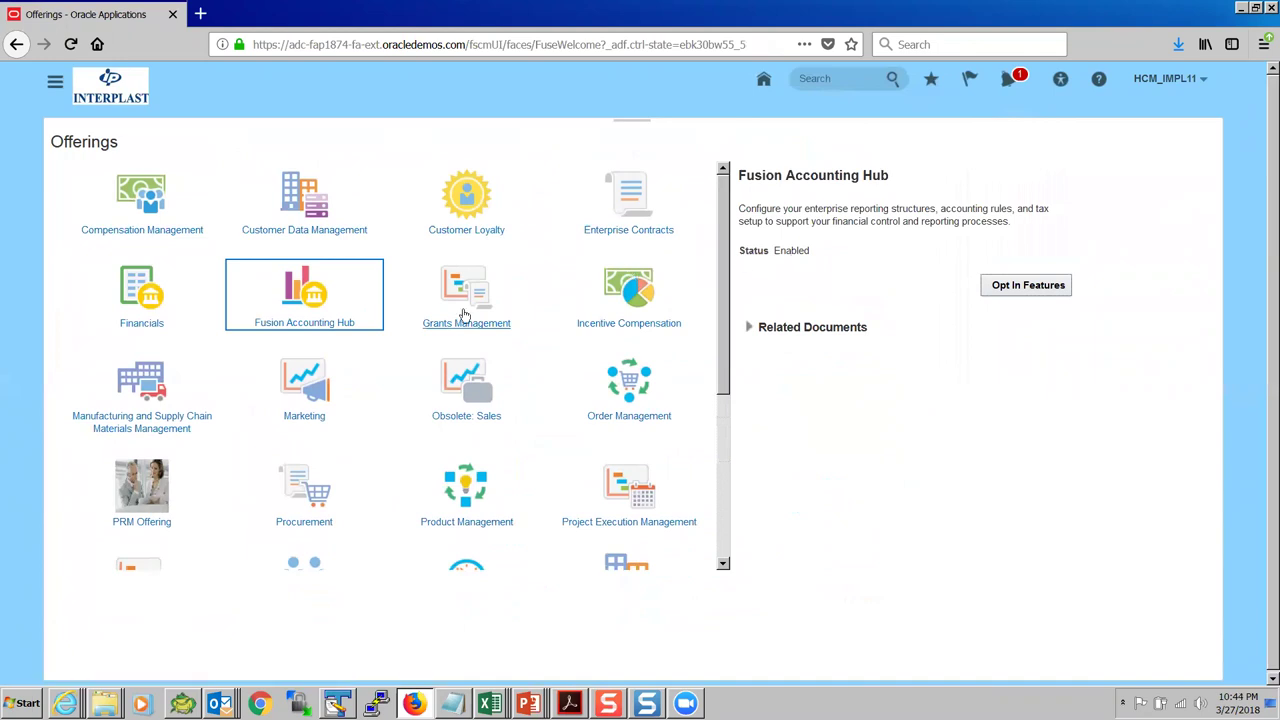
{"action": "scroll", "coordinate": [334, 414], "scroll_direction": "down", "scroll_amount": 3}
{"action": "scroll", "coordinate": [338, 413], "scroll_direction": "down", "scroll_amount": 1}
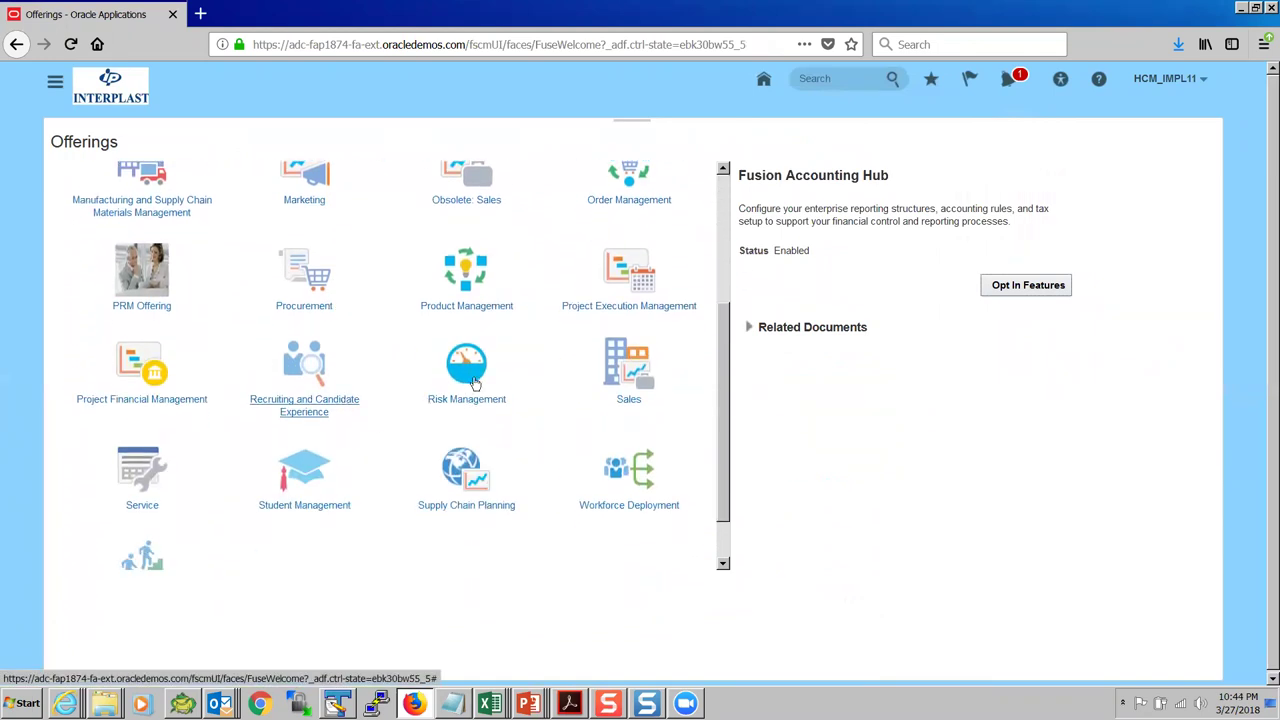
{"action": "left_click", "coordinate": [466, 474]}
{"action": "scroll", "coordinate": [580, 372], "scroll_direction": "down", "scroll_amount": 5}
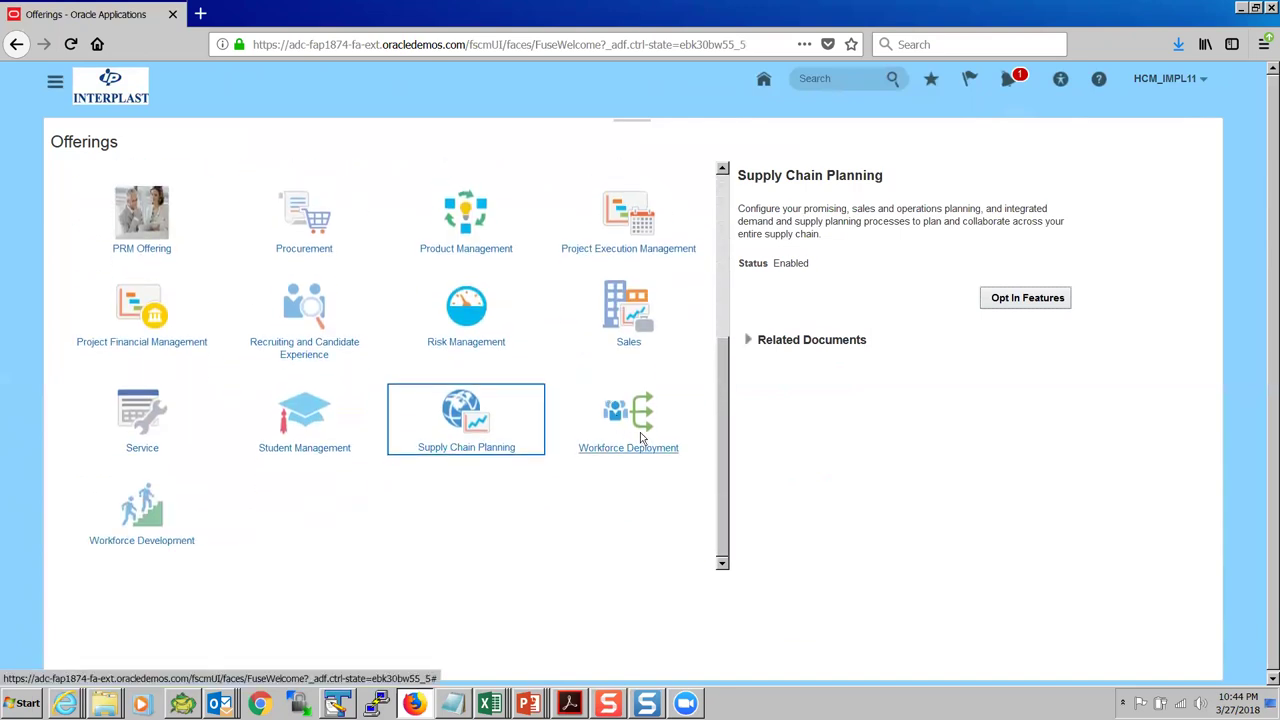
{"action": "left_click", "coordinate": [641, 436]}
{"action": "scroll", "coordinate": [590, 490], "scroll_direction": "down", "scroll_amount": 5}
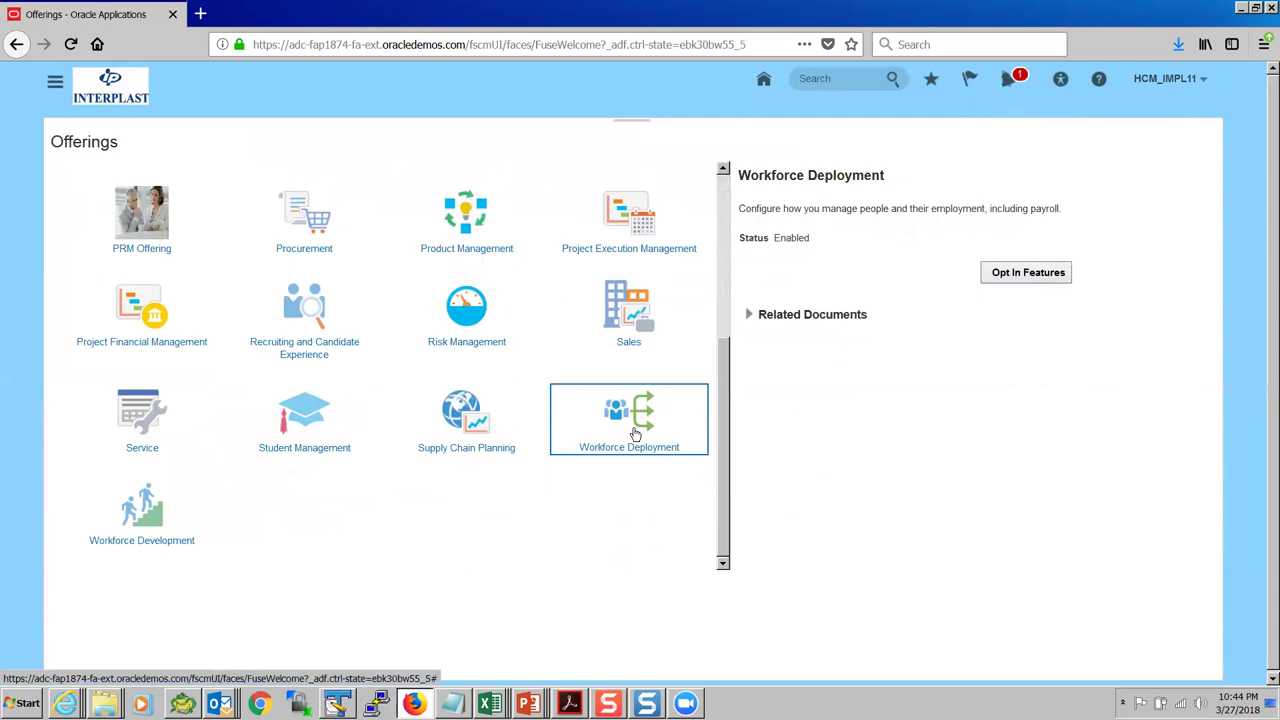
{"action": "scroll", "coordinate": [634, 432], "scroll_direction": "up", "scroll_amount": 2}
{"action": "scroll", "coordinate": [634, 432], "scroll_direction": "down", "scroll_amount": 2}
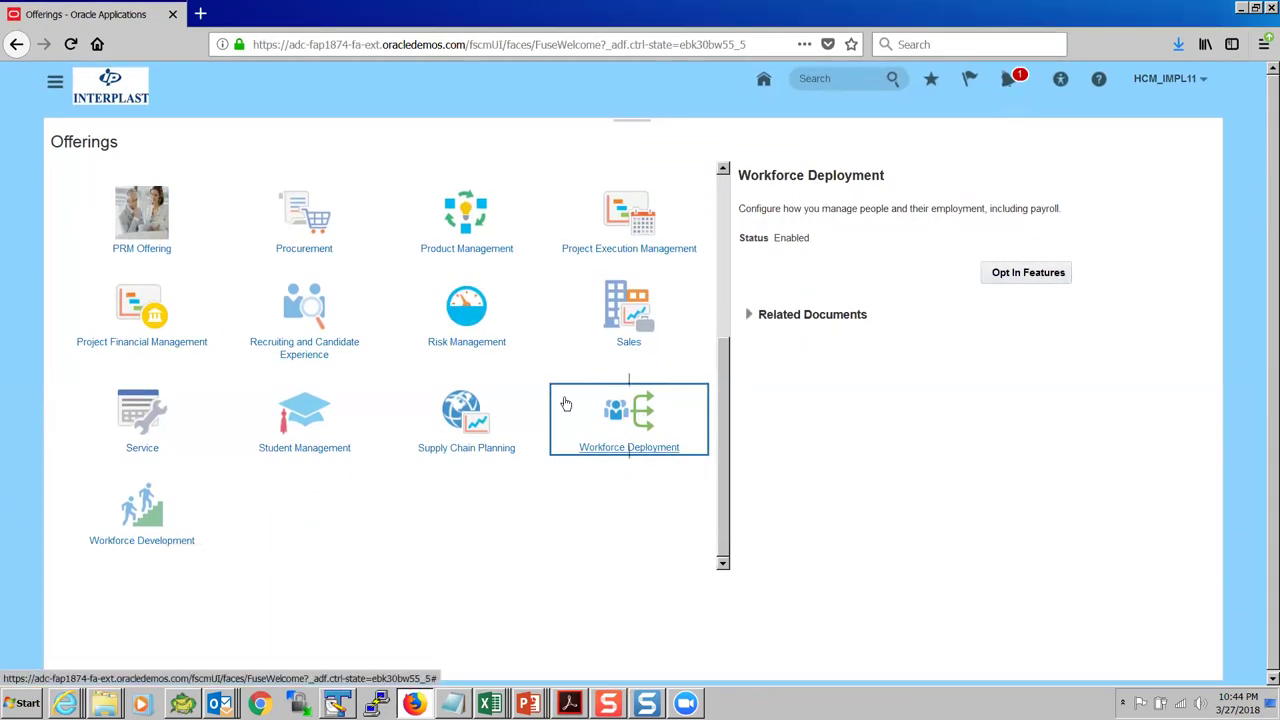
Select the Fusion Accounting Hub offering and open its feature opt-in page.
{"action": "scroll", "coordinate": [700, 405], "scroll_direction": "up", "scroll_amount": 3}
{"action": "scroll", "coordinate": [600, 420], "scroll_direction": "down", "scroll_amount": 5}
{"action": "scroll", "coordinate": [531, 397], "scroll_direction": "up", "scroll_amount": 4}
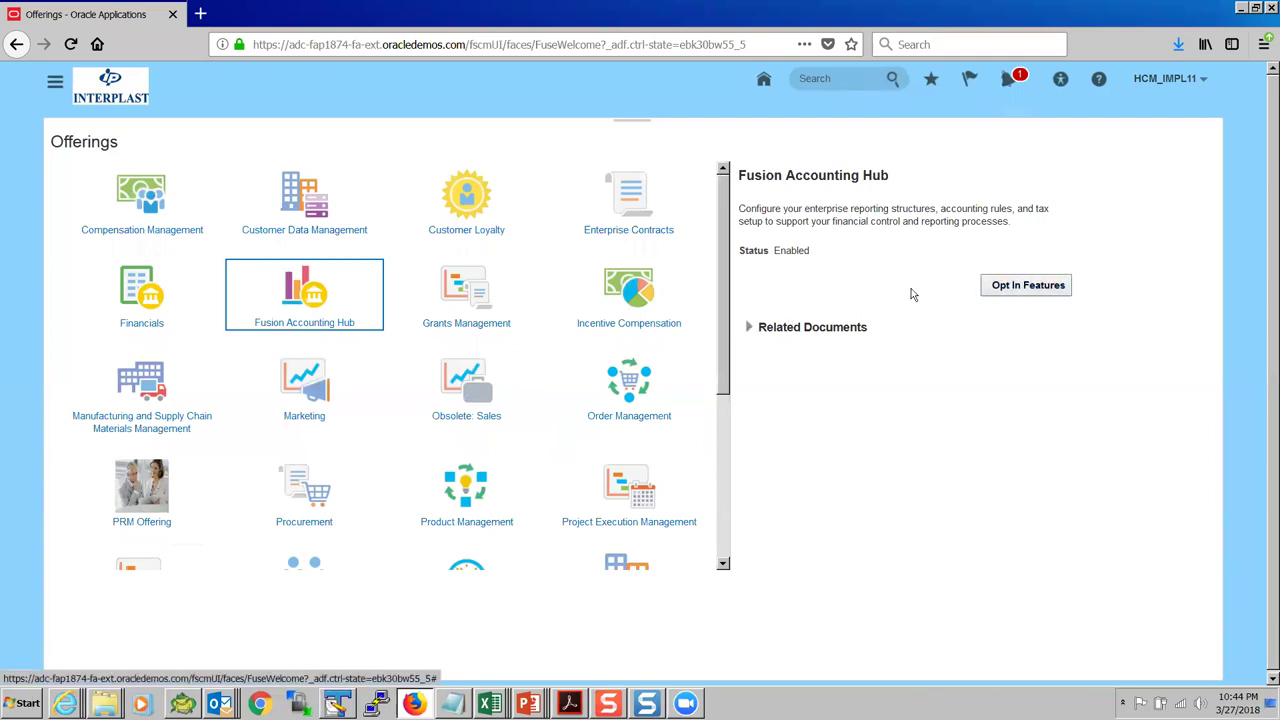
{"action": "left_click", "coordinate": [1018, 288]}
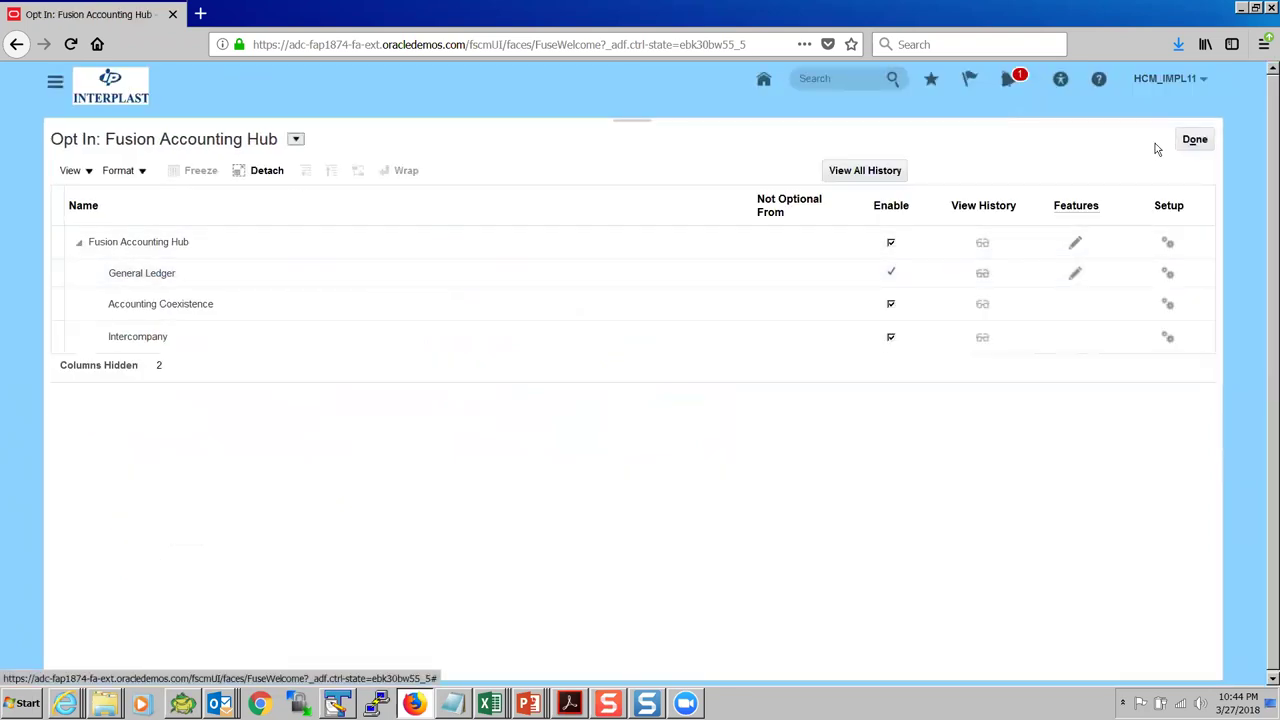
{"action": "left_click", "coordinate": [1208, 142]}
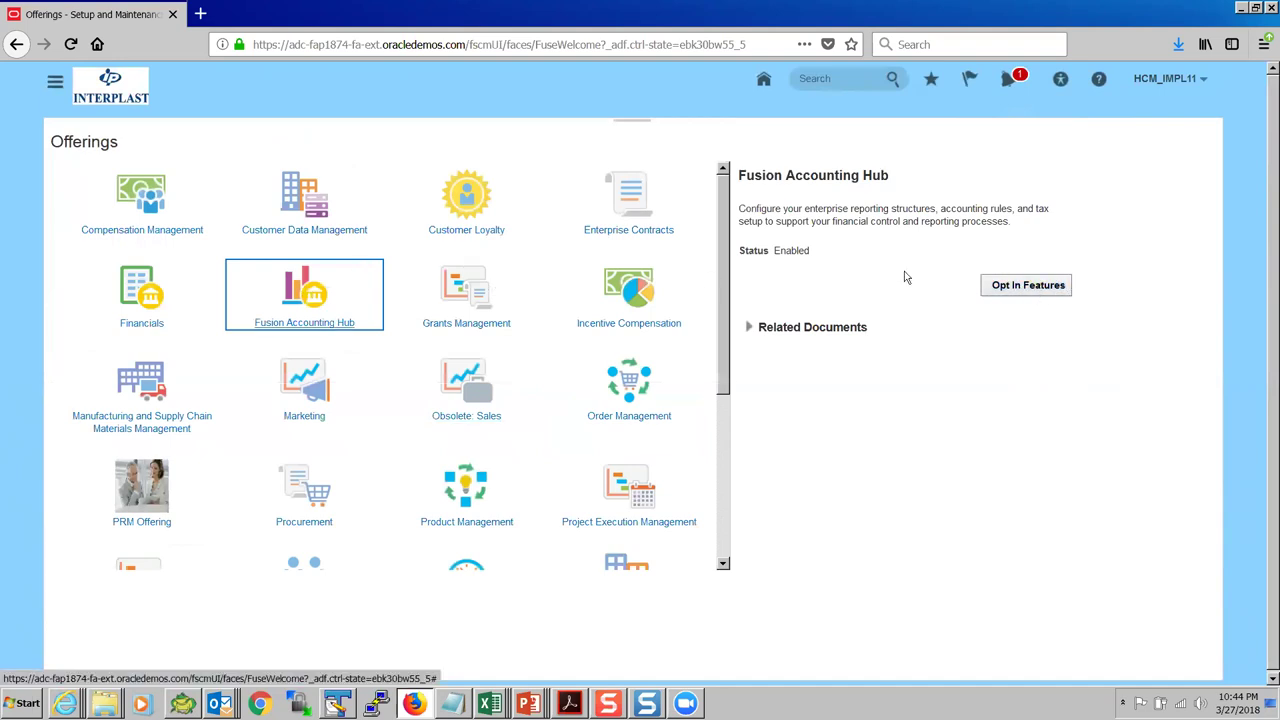
{"action": "left_click", "coordinate": [1008, 285]}
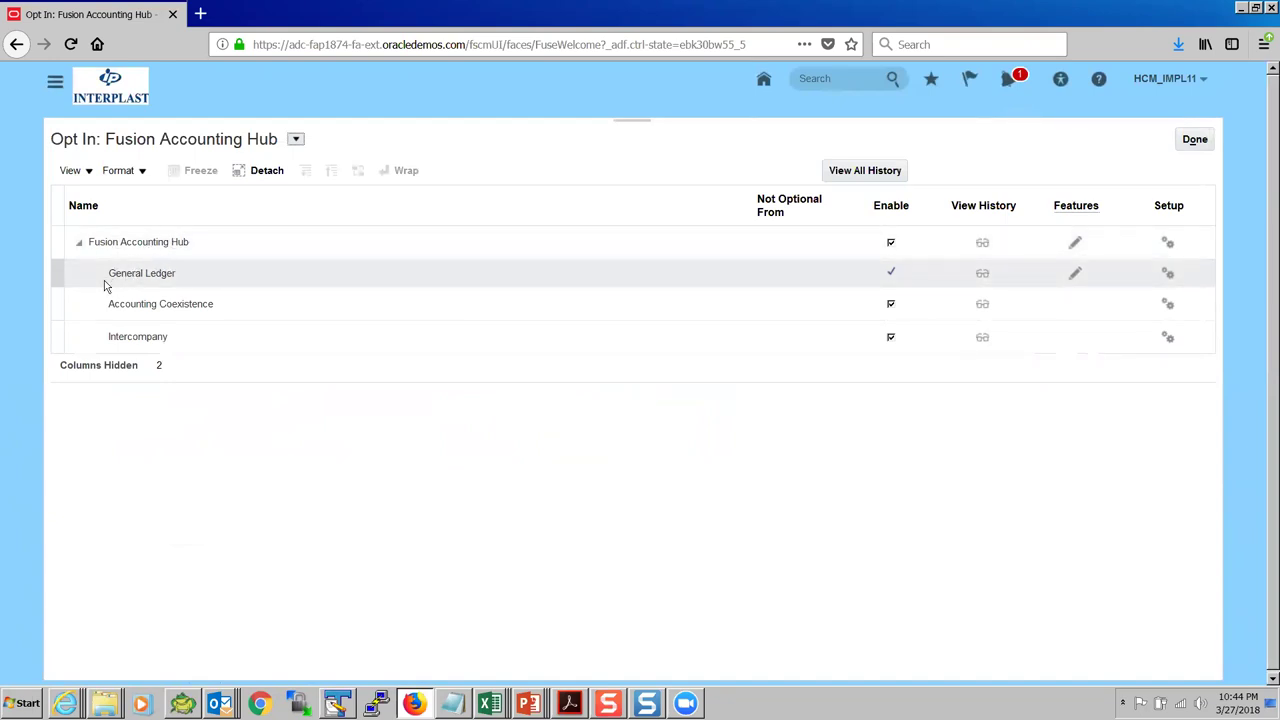
Look over the General Ledger, Accounting Coexistence and Intercompany functional areas of Fusion Accounting Hub.
{"action": "left_click", "coordinate": [171, 303]}
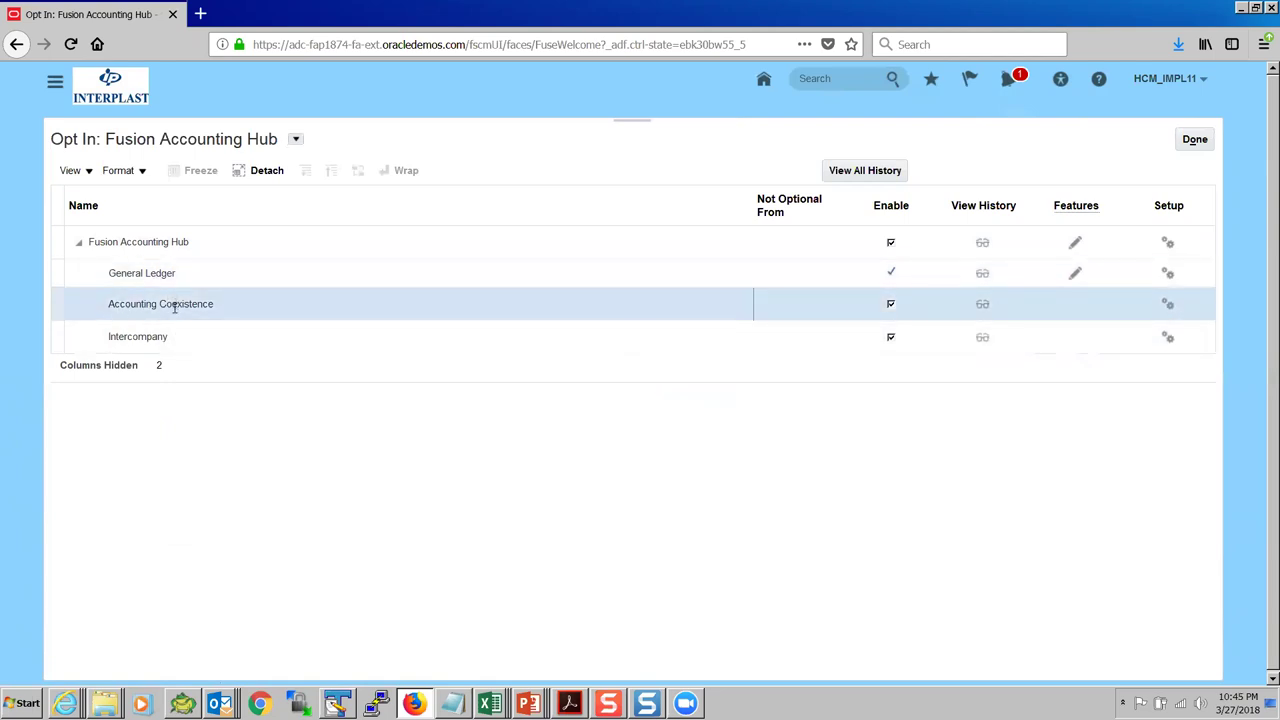
{"action": "left_click", "coordinate": [157, 336]}
{"action": "left_click", "coordinate": [158, 279]}
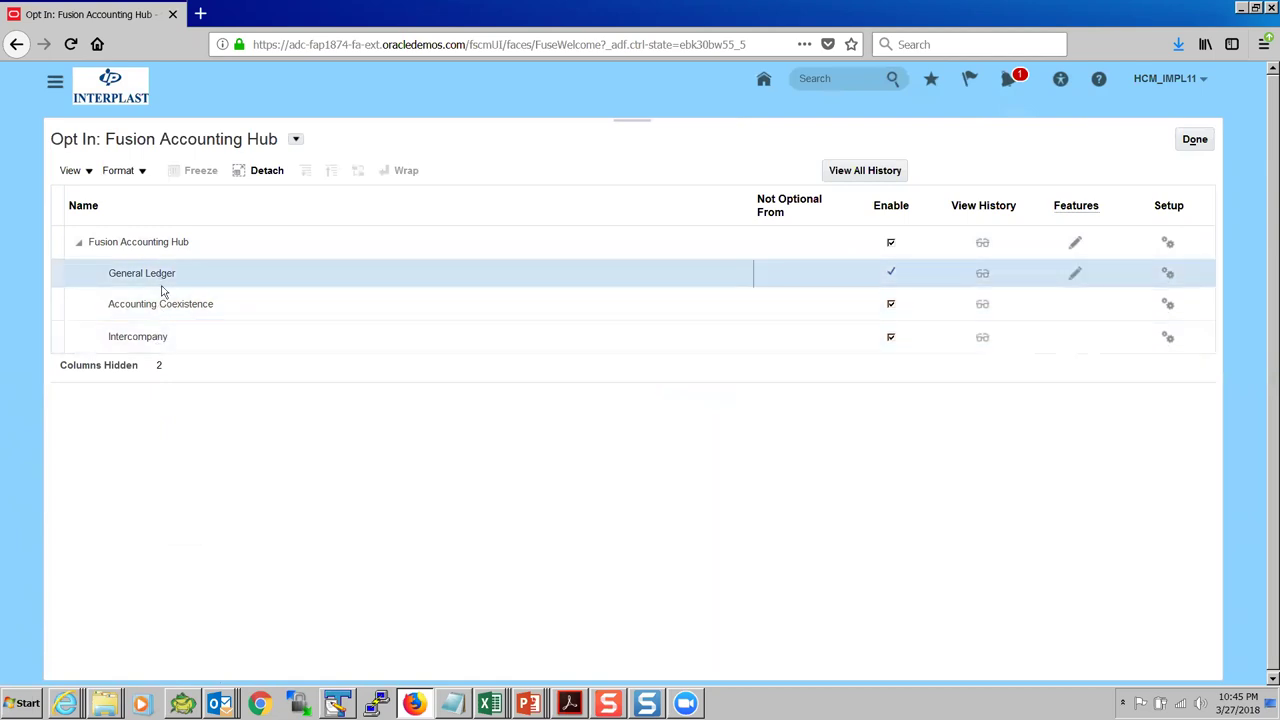
{"action": "left_click", "coordinate": [170, 303]}
{"action": "left_click", "coordinate": [165, 336]}
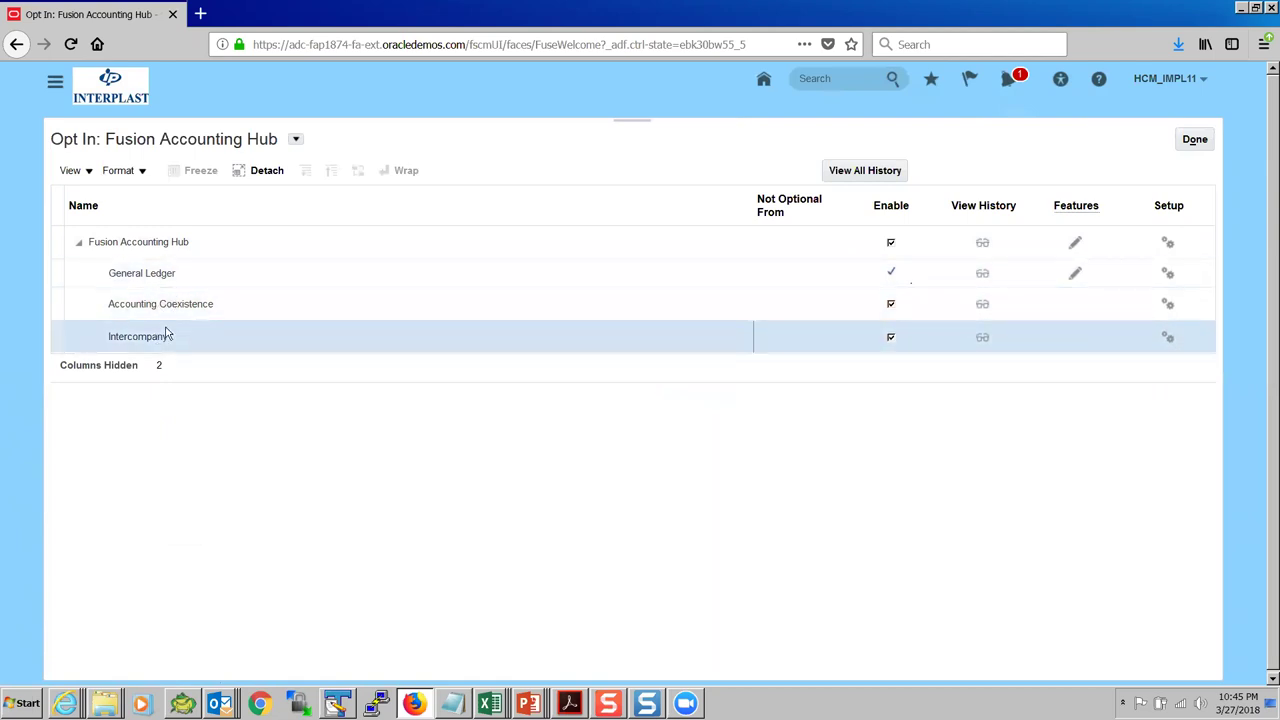
{"action": "left_click", "coordinate": [160, 276]}
{"action": "left_click", "coordinate": [174, 303]}
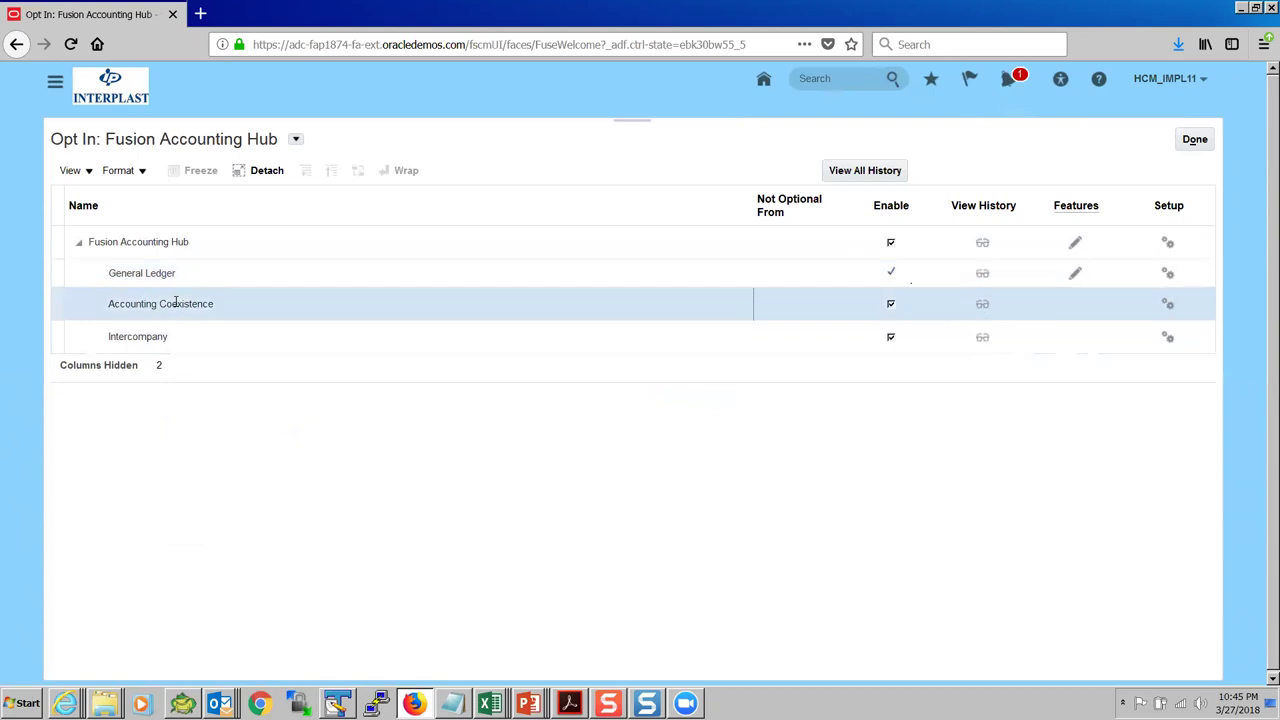
Inspect the optional features of the General Ledger functional area and return to the Fusion Accounting Hub opt-in list.
{"action": "left_click", "coordinate": [172, 275]}
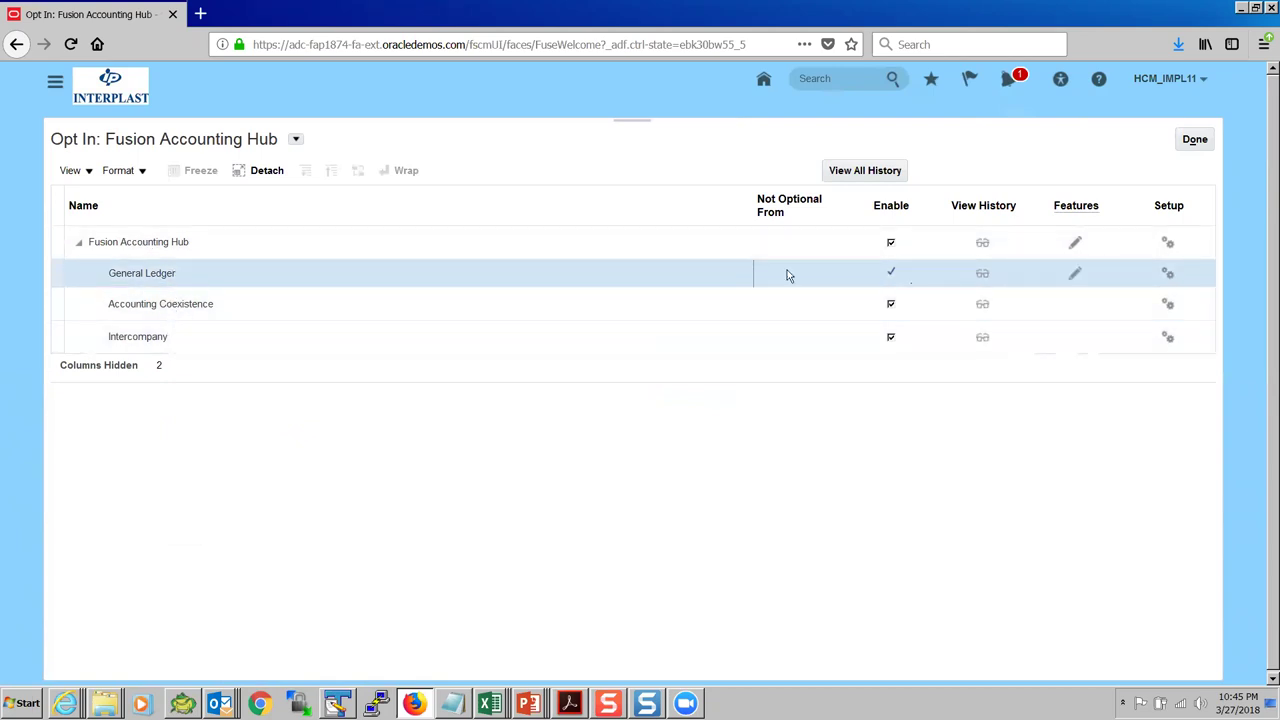
{"action": "left_click", "coordinate": [1073, 277]}
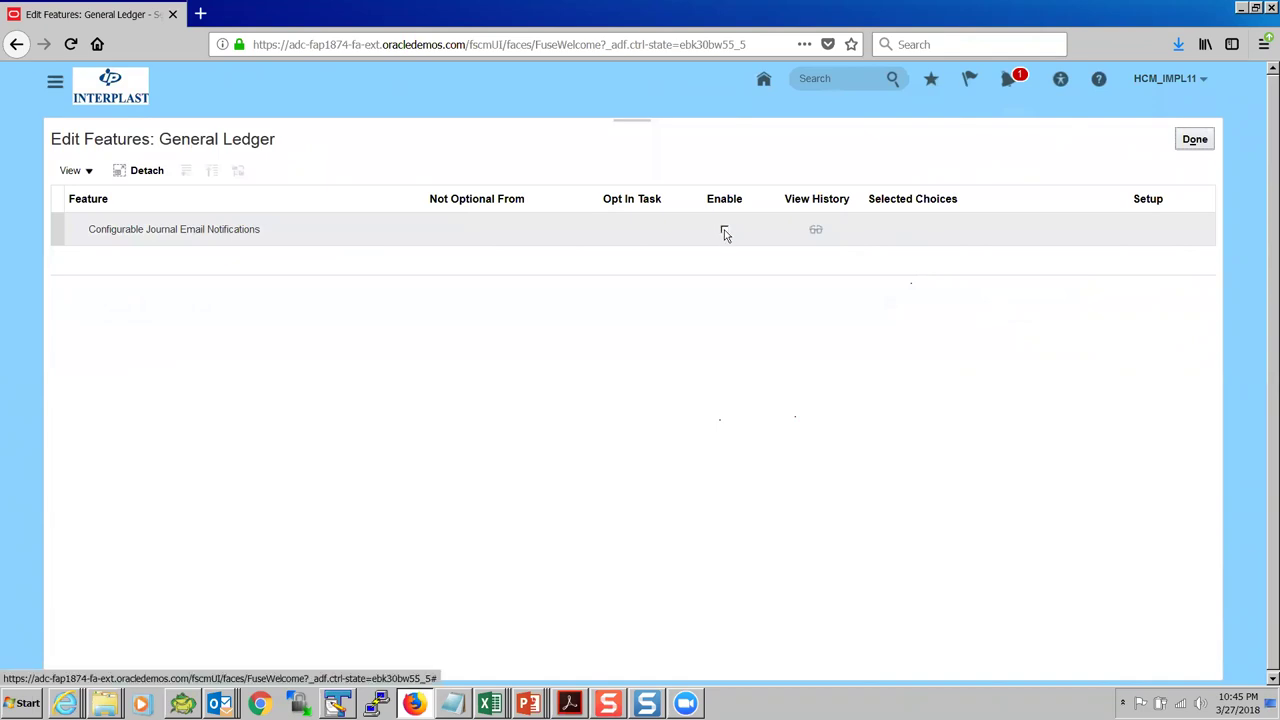
{"action": "left_click", "coordinate": [1197, 141]}
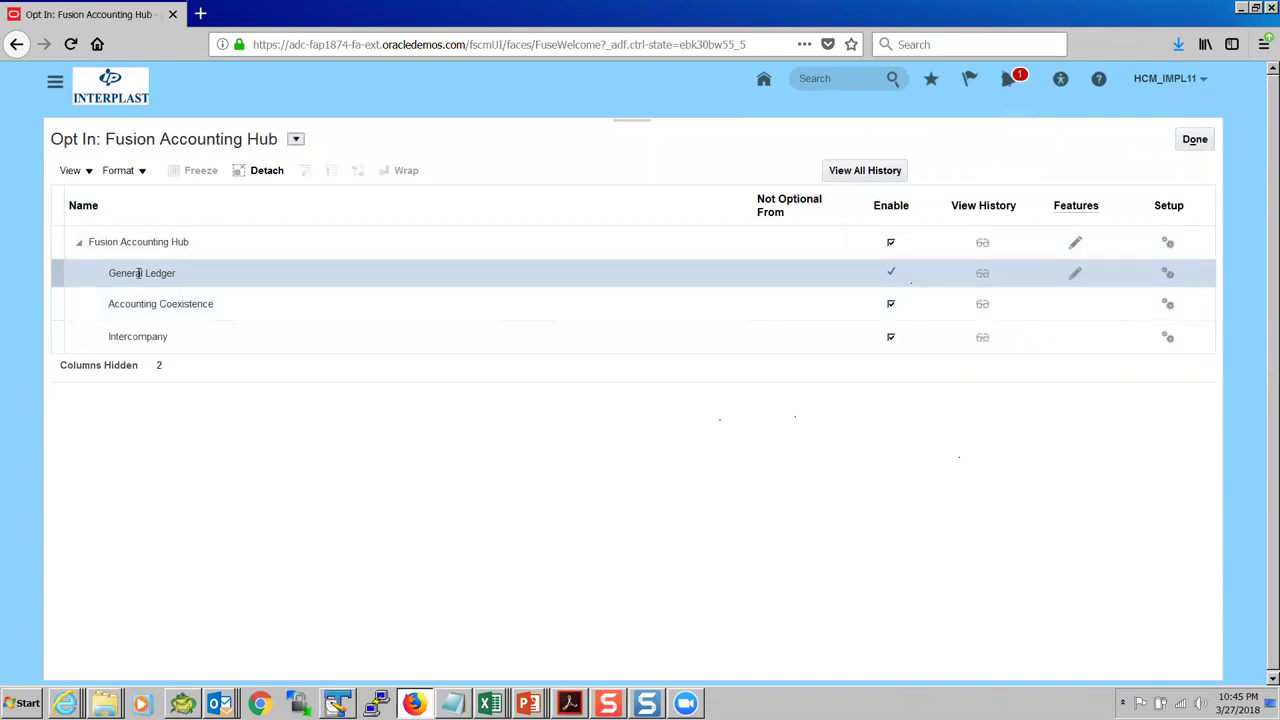
Open the Fusion Accounting Hub setup page for the General Ledger functional area.
{"action": "left_click", "coordinate": [151, 303]}
{"action": "left_click", "coordinate": [151, 336]}
{"action": "left_click", "coordinate": [151, 276]}
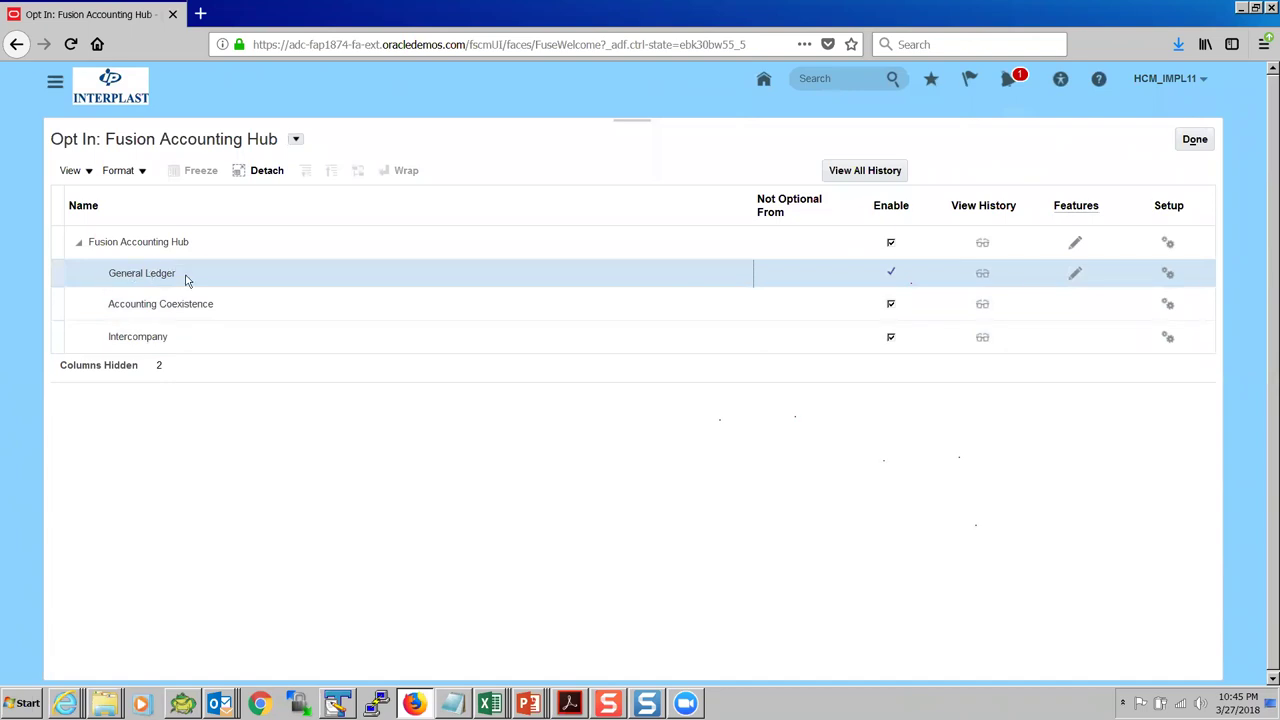
{"action": "left_click", "coordinate": [1168, 273]}
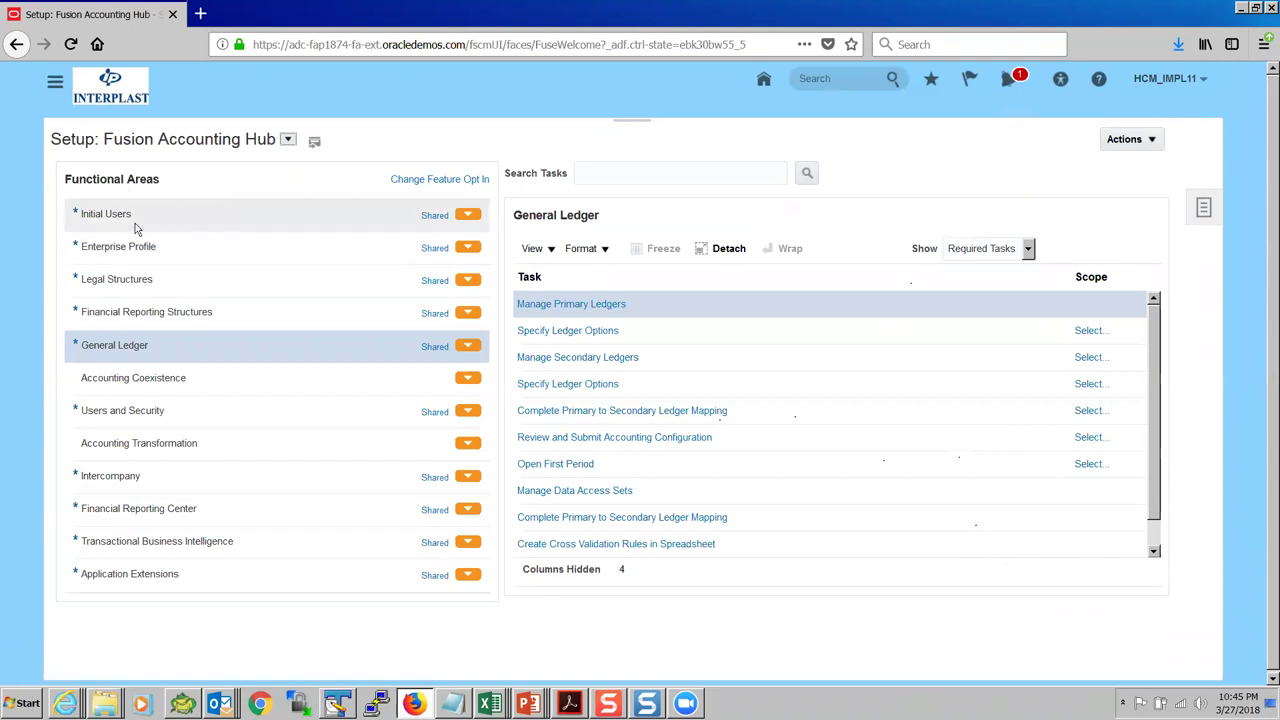
{"action": "left_click", "coordinate": [167, 357]}
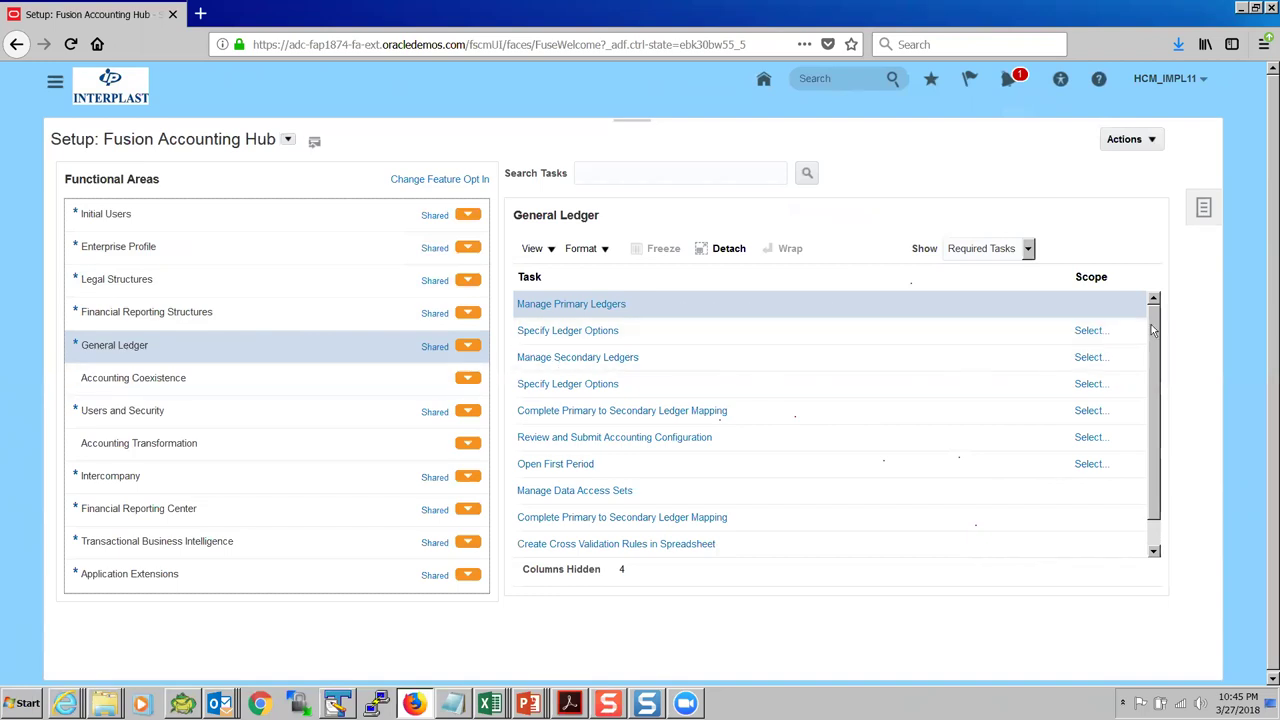
Browse the General Ledger tasks, show All Tasks, and restore the list to Required Tasks.
{"action": "scroll", "coordinate": [1153, 330], "scroll_direction": "down", "scroll_amount": 2}
{"action": "scroll", "coordinate": [1153, 330], "scroll_direction": "up", "scroll_amount": 2}
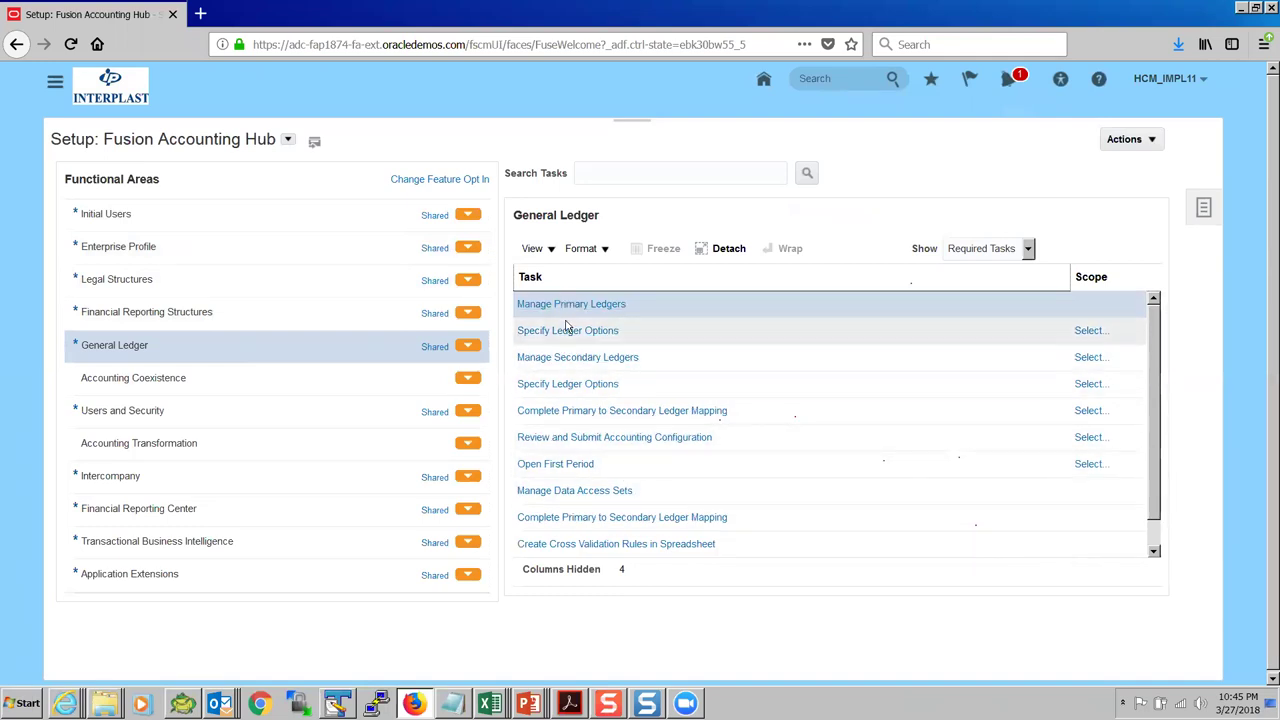
{"action": "left_click", "coordinate": [1027, 249]}
{"action": "left_click", "coordinate": [976, 268]}
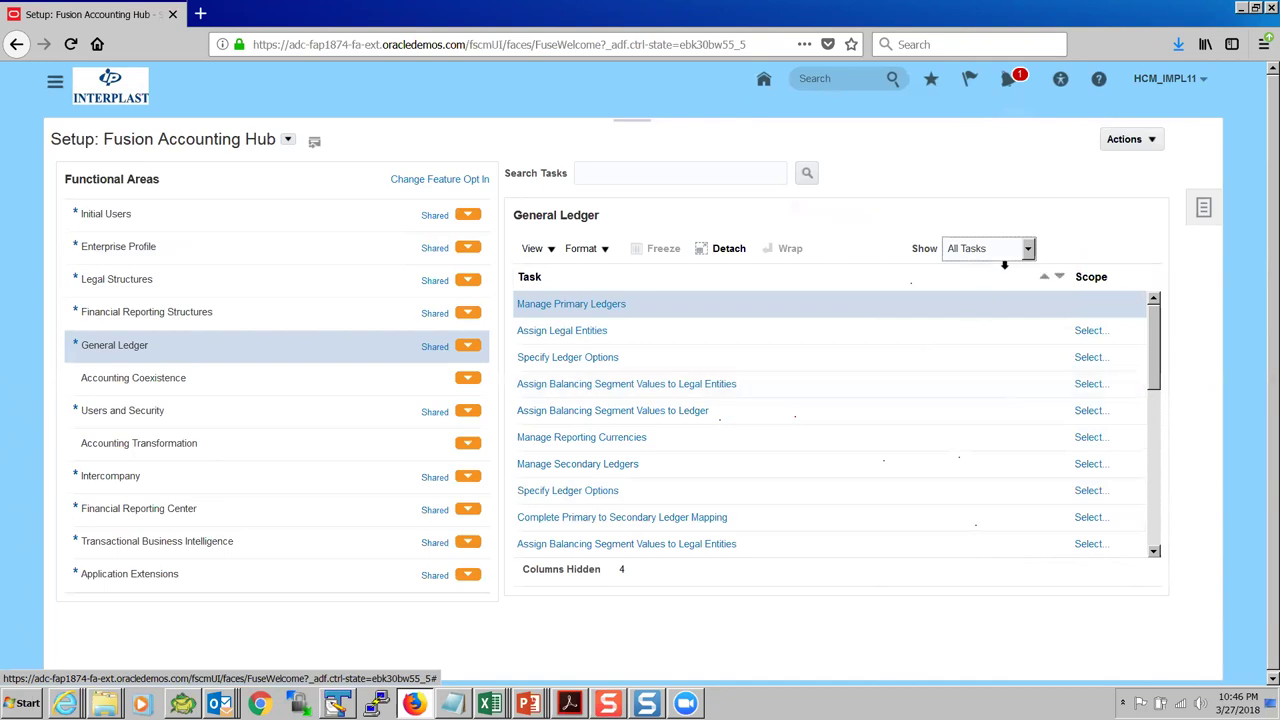
{"action": "left_click", "coordinate": [1004, 258]}
{"action": "left_click", "coordinate": [991, 286]}
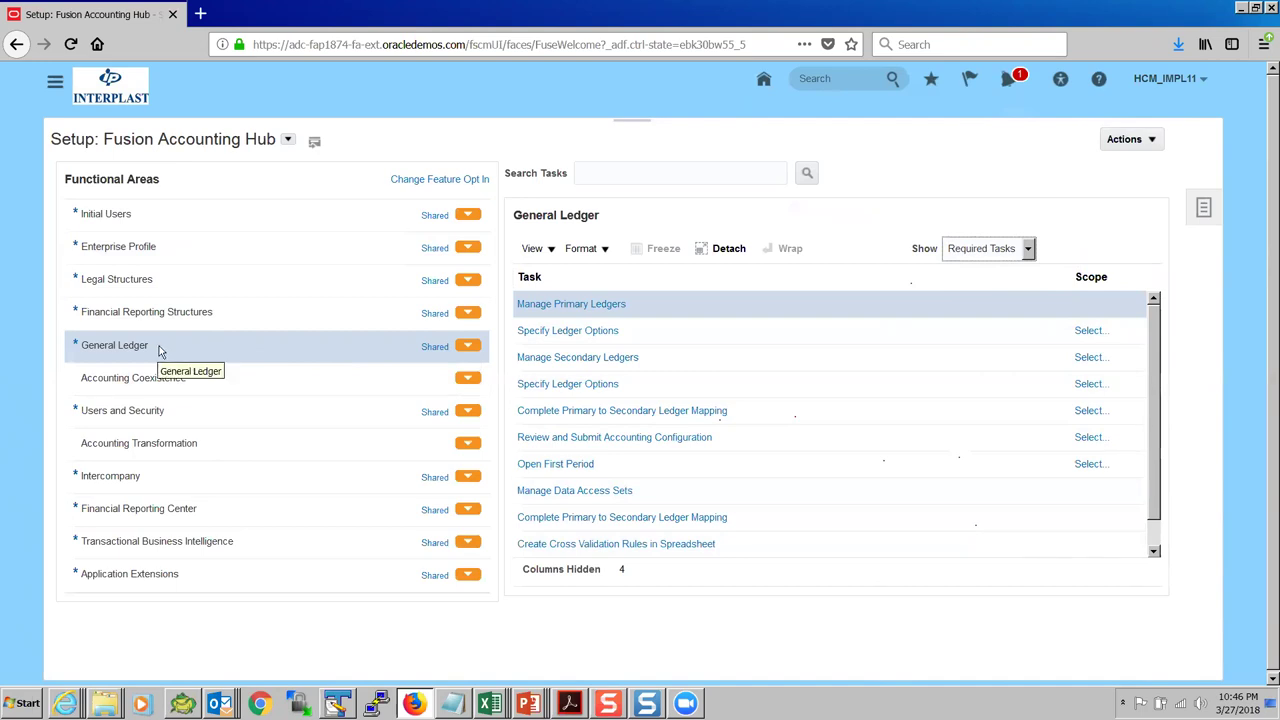
View the setup tasks of the General Ledger and Accounting Coexistence functional areas under Fusion Accounting Hub.
{"action": "left_click_drag", "start_coordinate": [104, 140], "coordinate": [284, 142]}
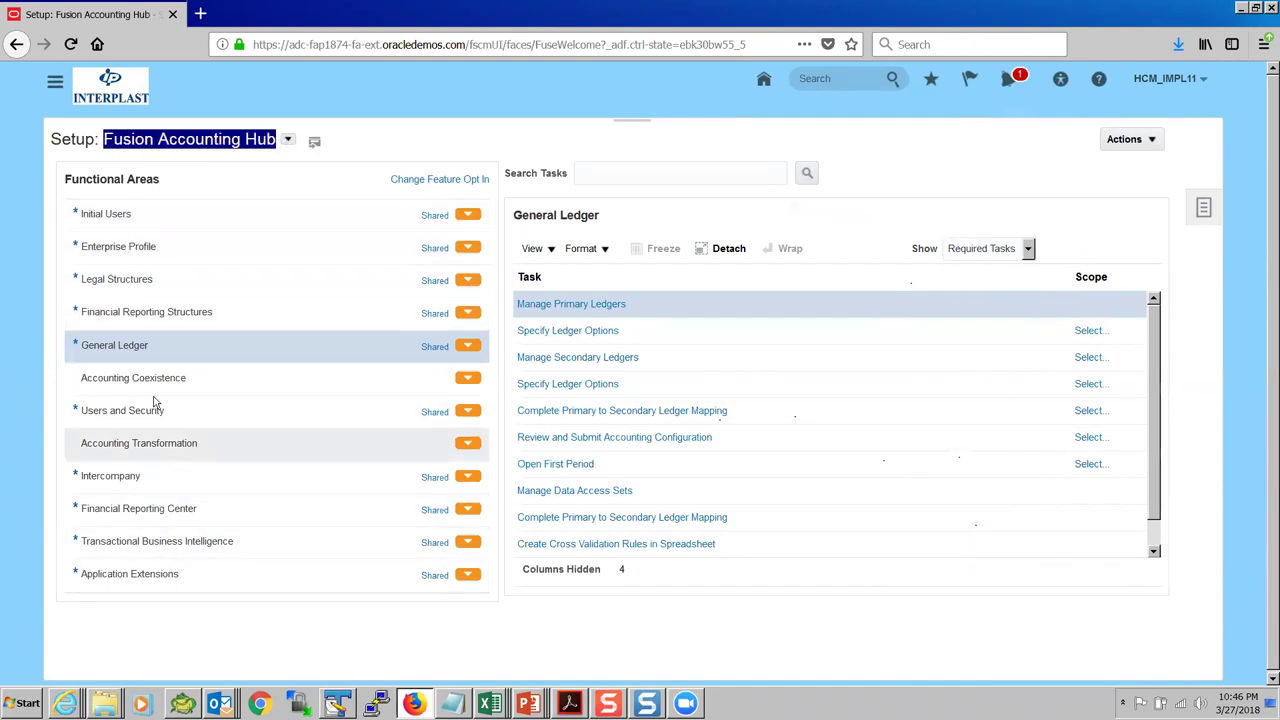
{"action": "left_click", "coordinate": [133, 345]}
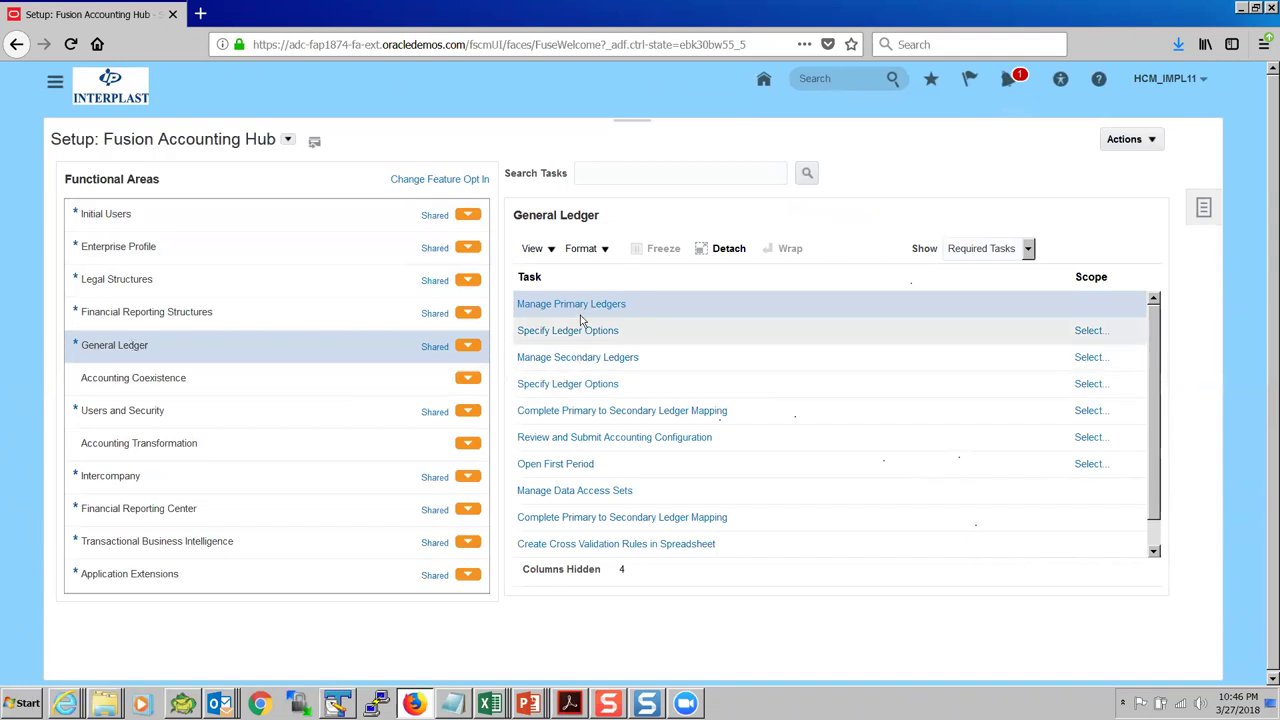
{"action": "left_click", "coordinate": [213, 382]}
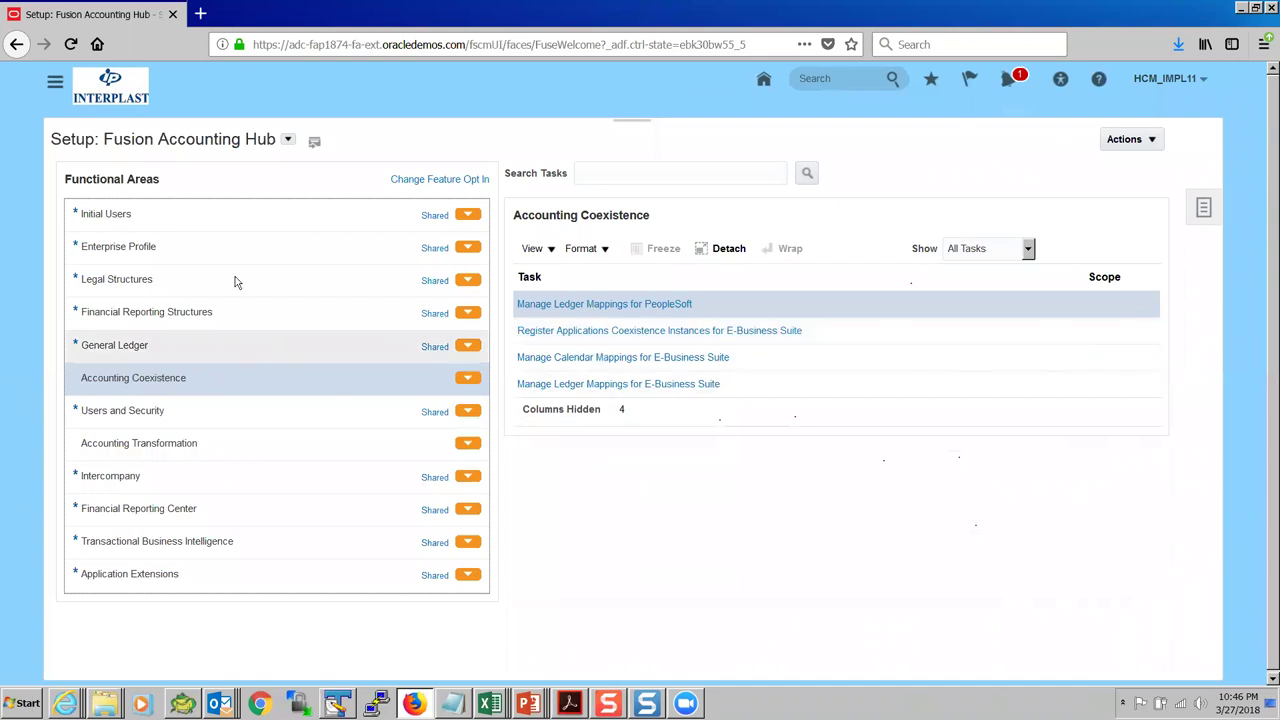
{"action": "left_click_drag", "start_coordinate": [102, 141], "coordinate": [310, 141]}
{"action": "left_click", "coordinate": [388, 131]}
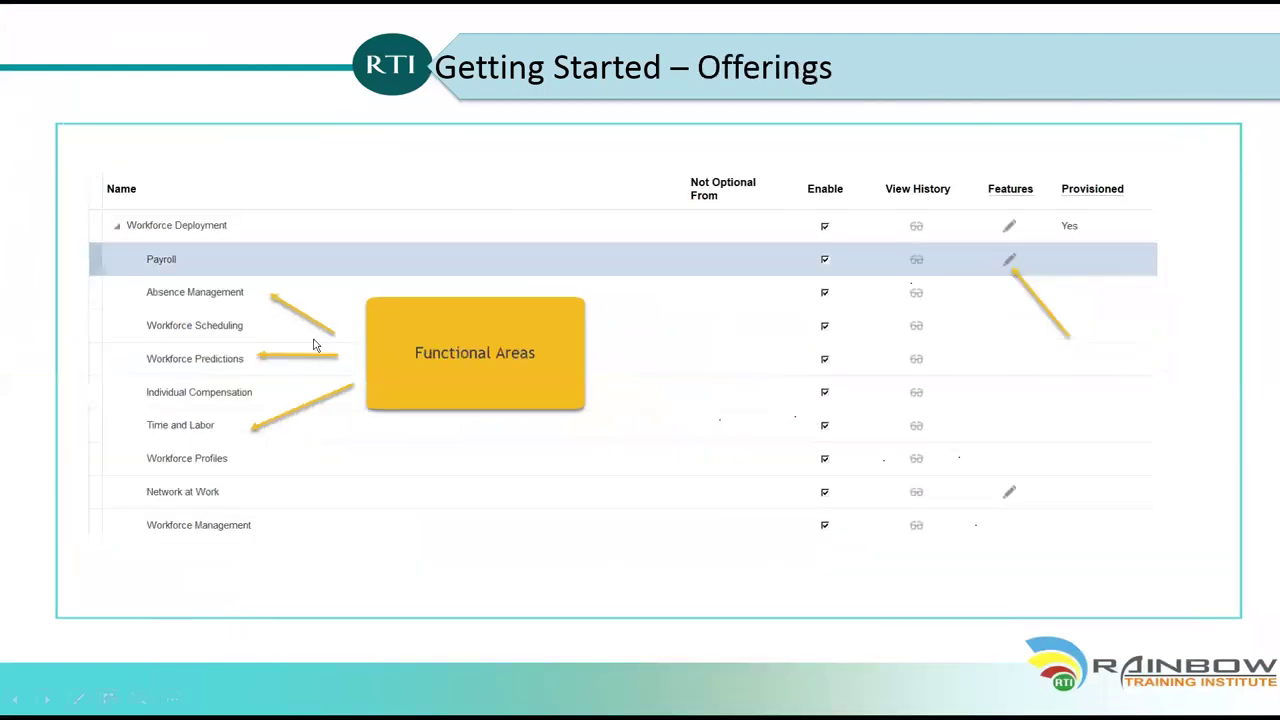
{"action": "left_click", "coordinate": [313, 345]}
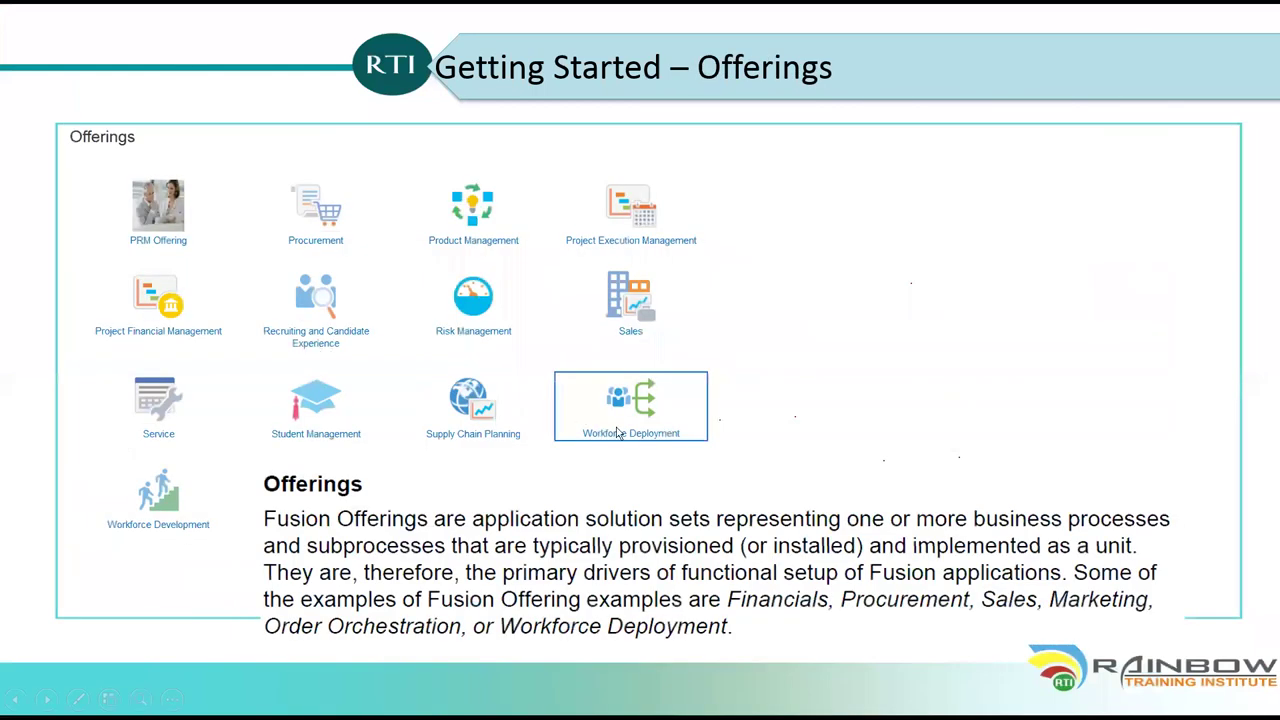
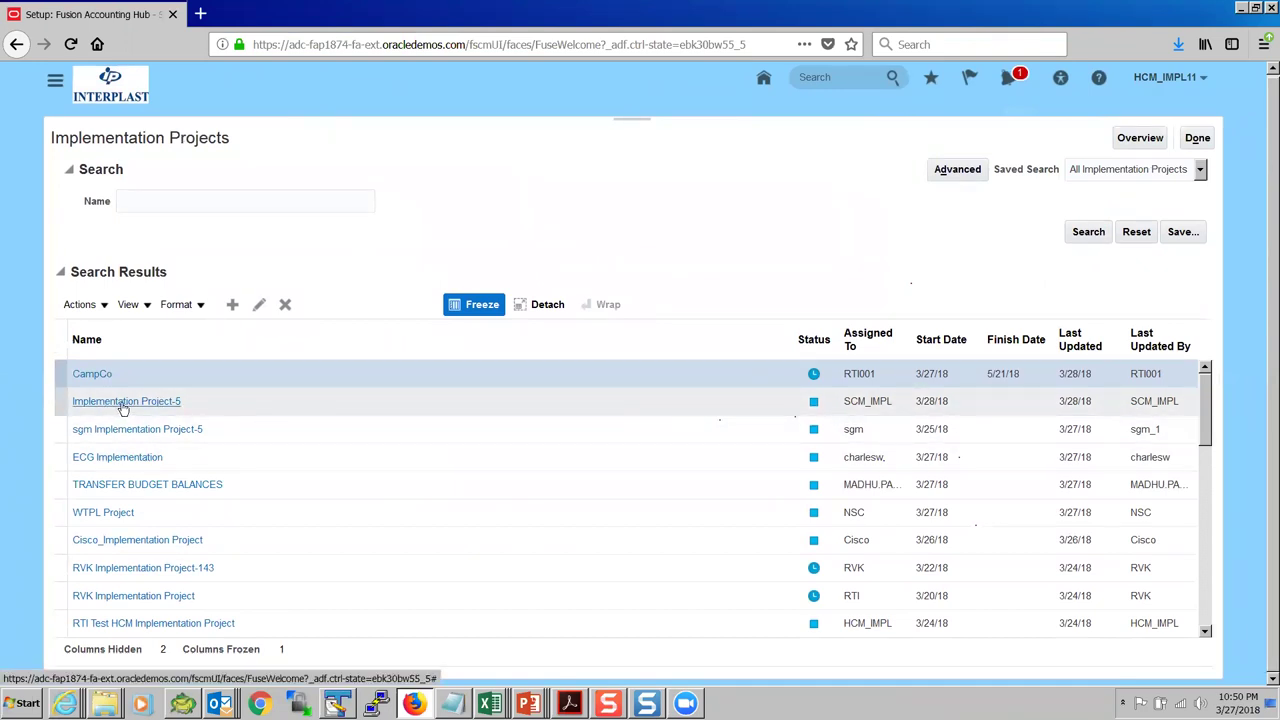
Open Implementation Project-5, examine its task lists, and return to the implementation projects list.
{"action": "left_click", "coordinate": [120, 404]}
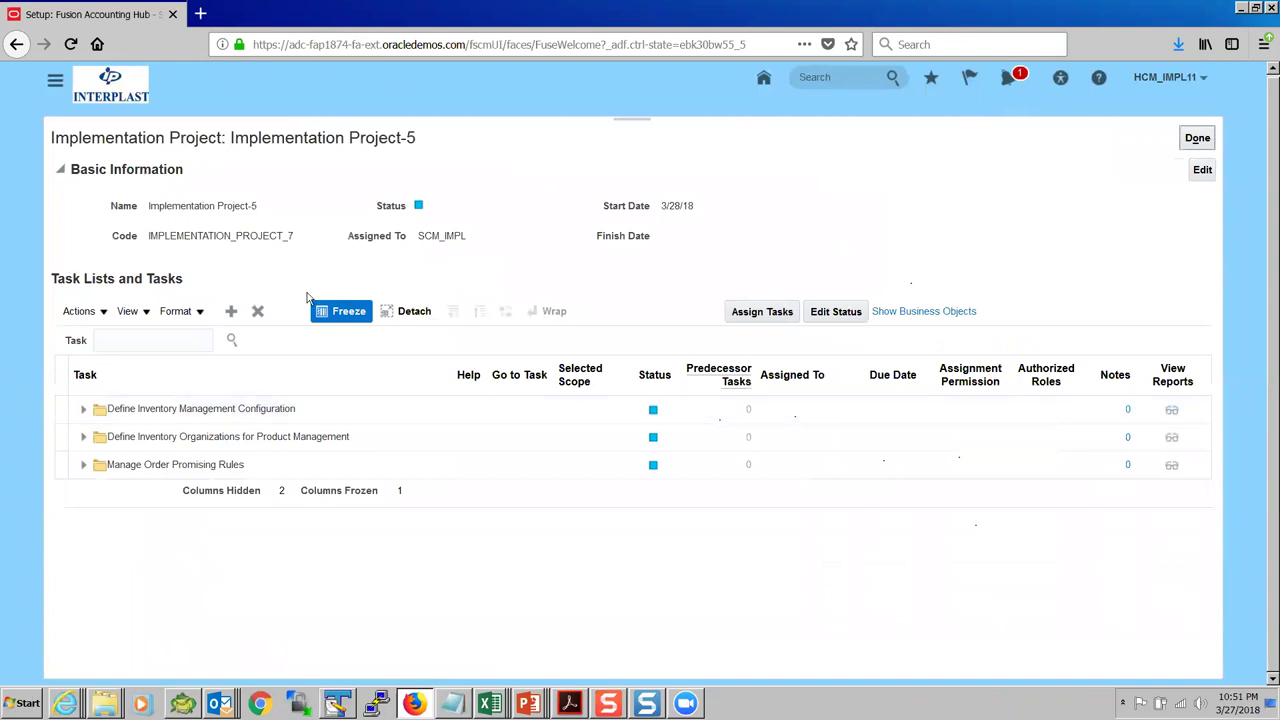
{"action": "left_click", "coordinate": [157, 410]}
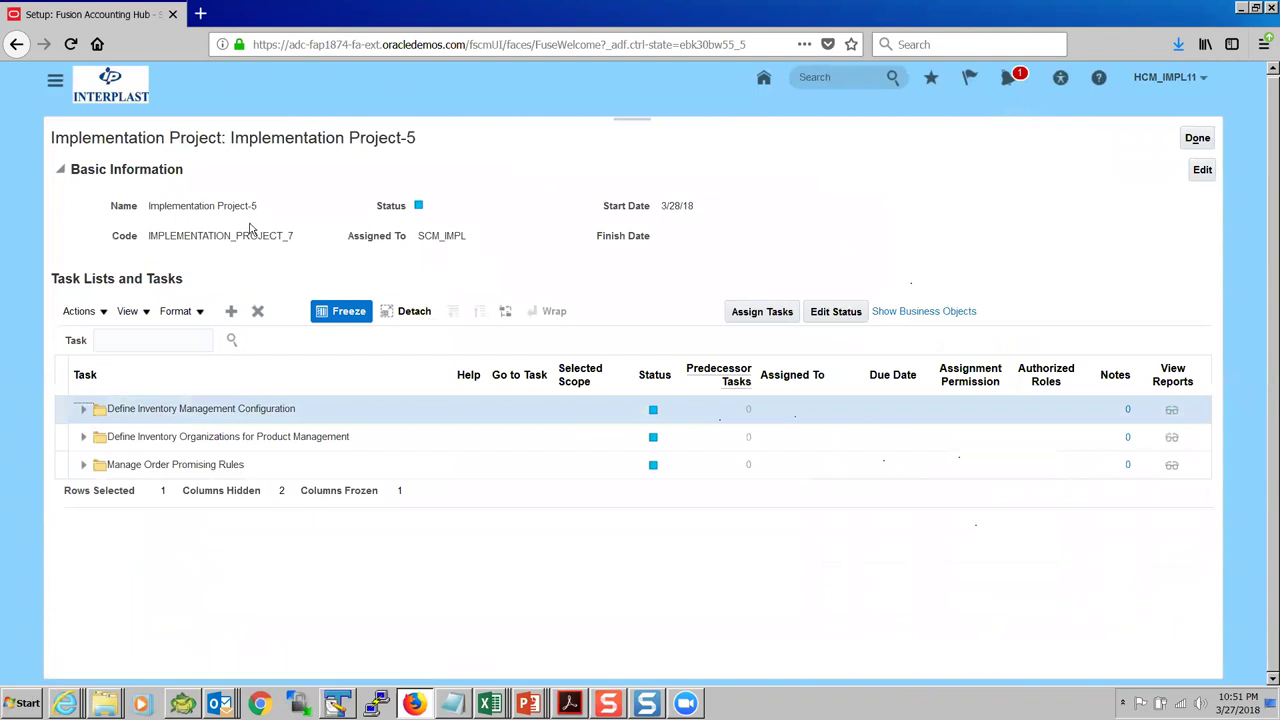
{"action": "left_click", "coordinate": [1197, 138]}
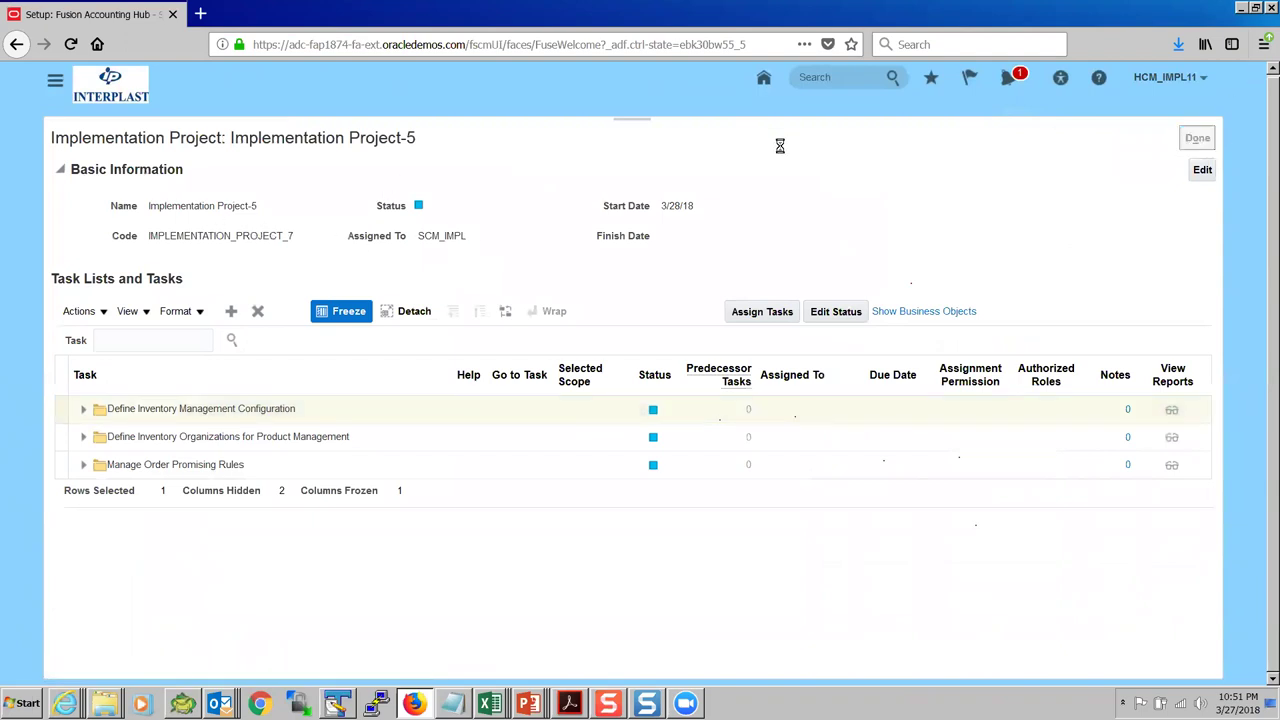
Start a new implementation project and name it Finance Implementation Project1.
{"action": "left_click", "coordinate": [232, 304]}
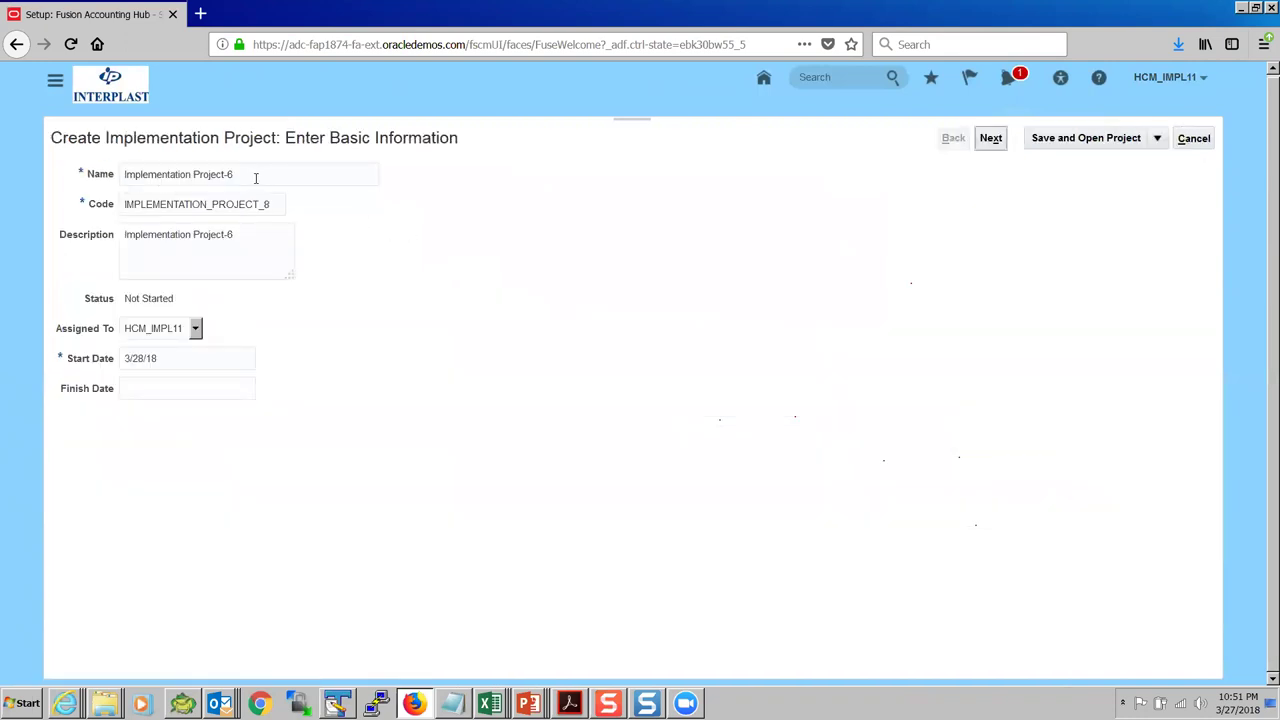
{"action": "left_click_drag", "start_coordinate": [256, 178], "coordinate": [21, 176]}
{"action": "type", "text": "Fi"}
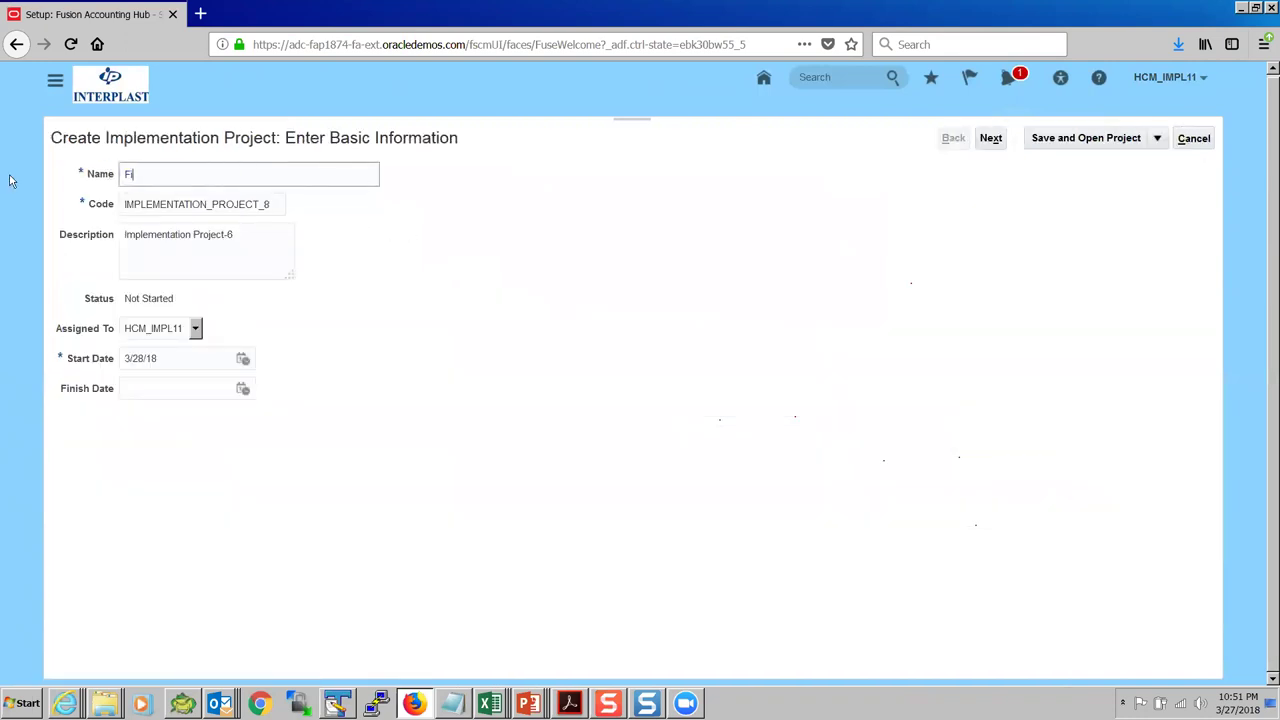
{"action": "type", "text": "nance Implementation Project1"}
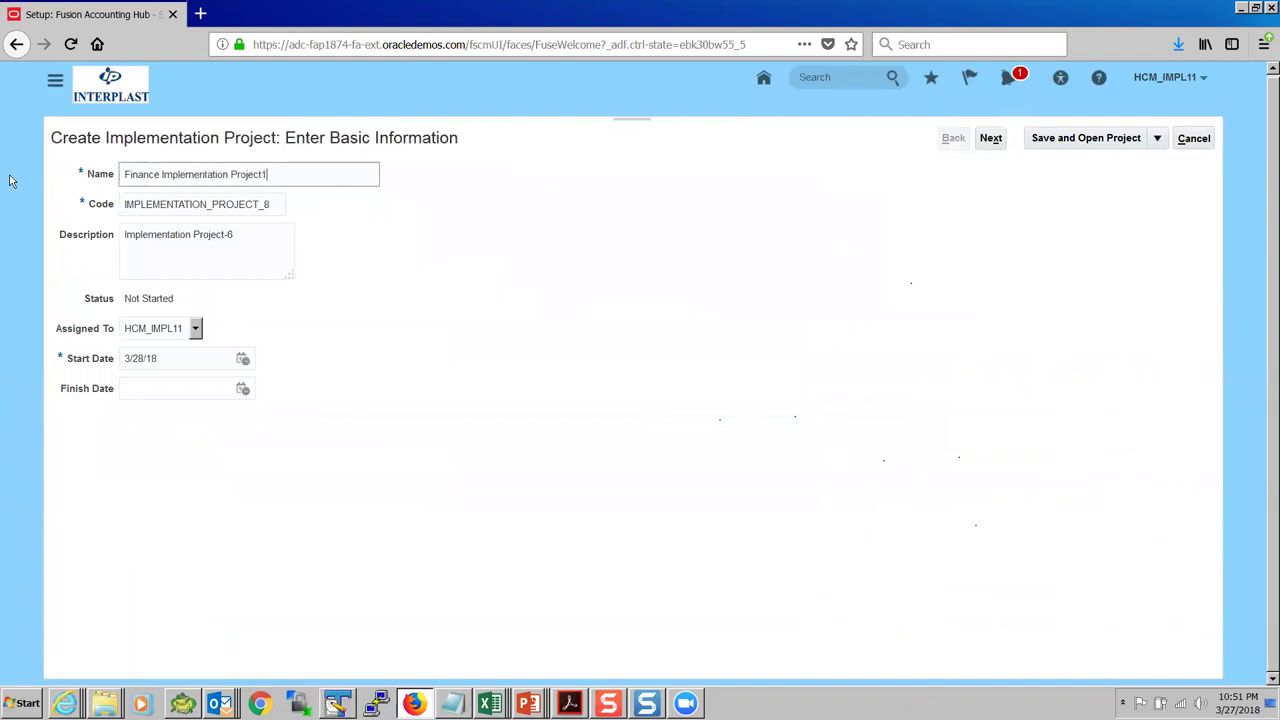
Confirm the project name and assign the project to the second user found in a first-name search of user IDs.
{"action": "key", "text": "ctrl+a"}
{"action": "key", "text": "Tab"}
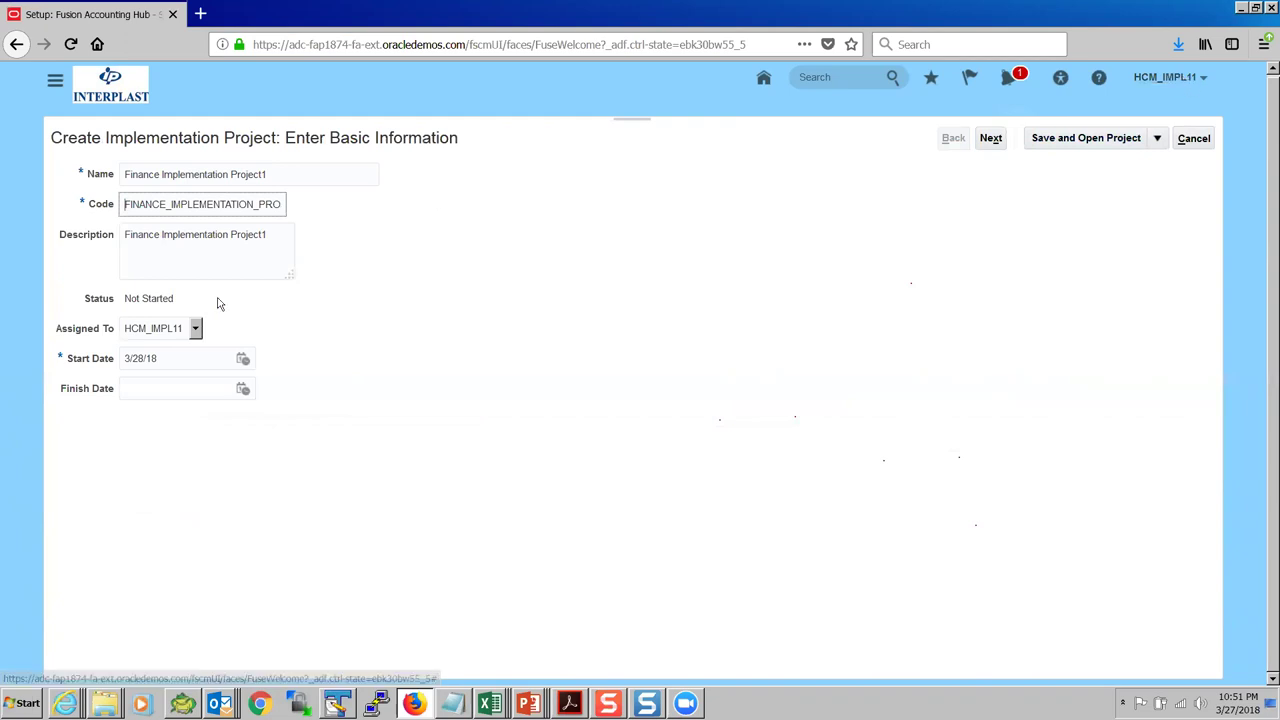
{"action": "left_click", "coordinate": [196, 330]}
{"action": "left_click", "coordinate": [146, 403]}
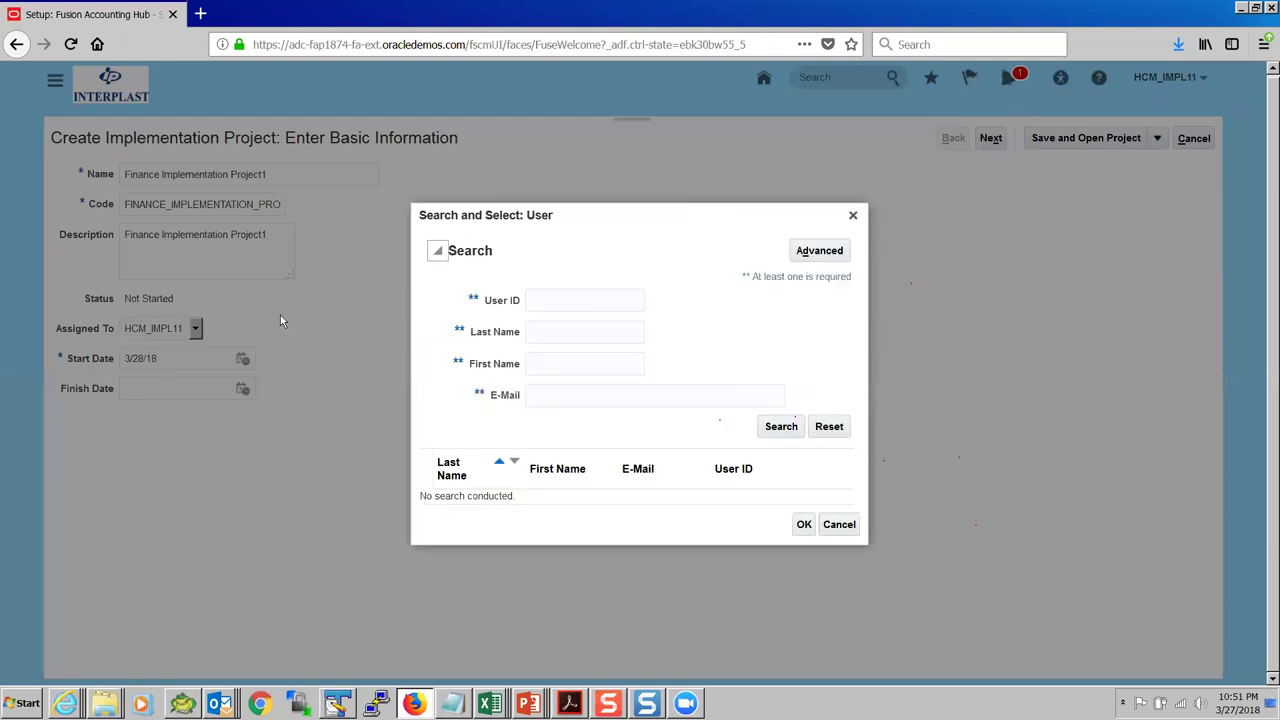
{"action": "left_click", "coordinate": [574, 299]}
{"action": "left_click", "coordinate": [781, 426]}
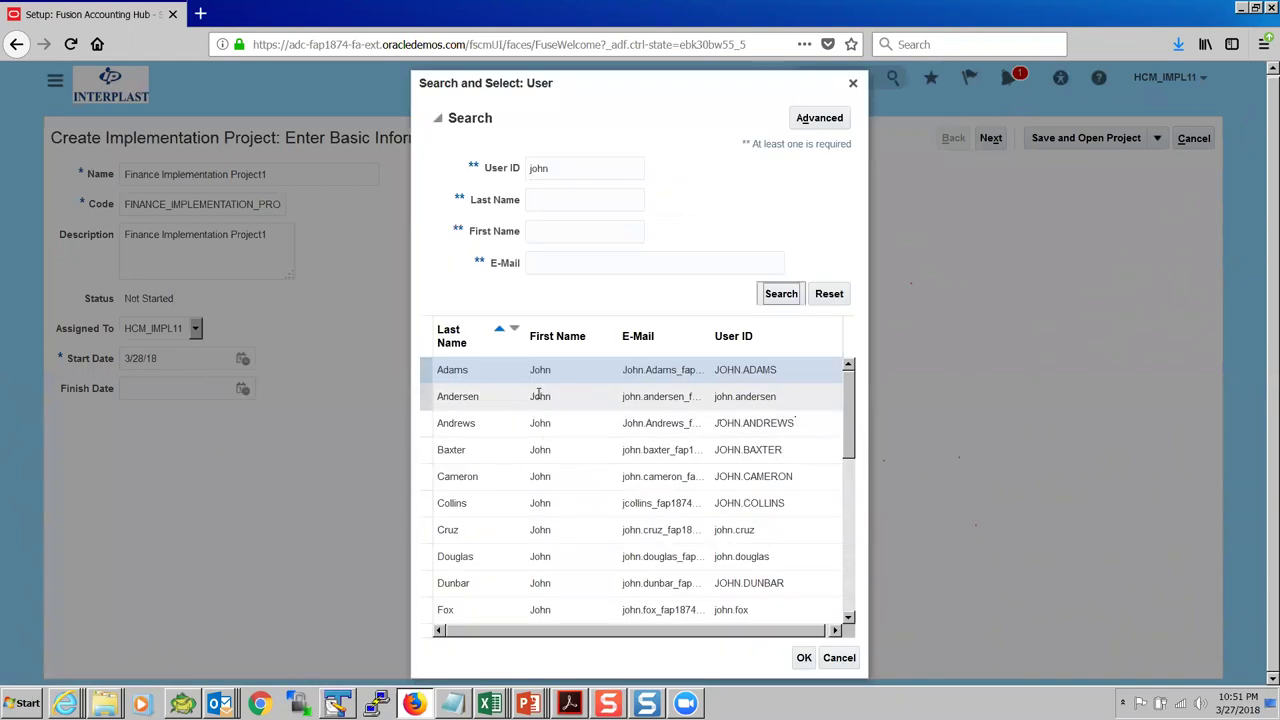
{"action": "left_click", "coordinate": [479, 394]}
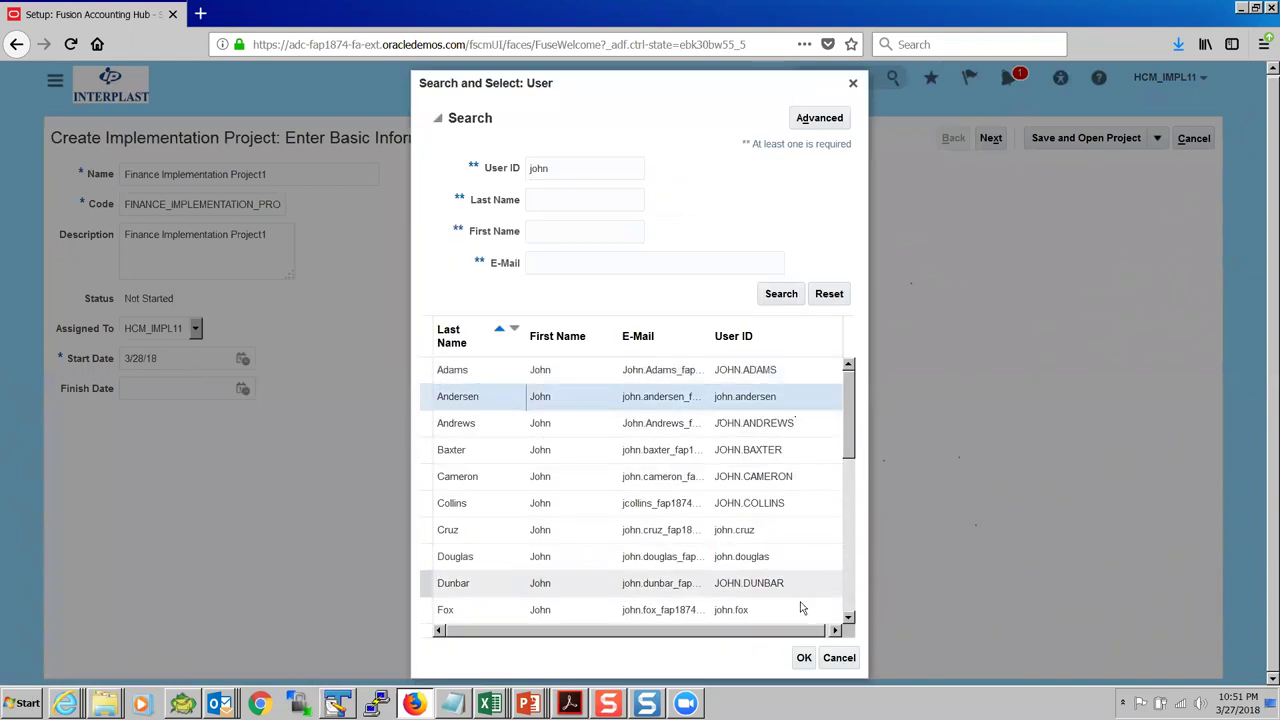
{"action": "left_click", "coordinate": [804, 657]}
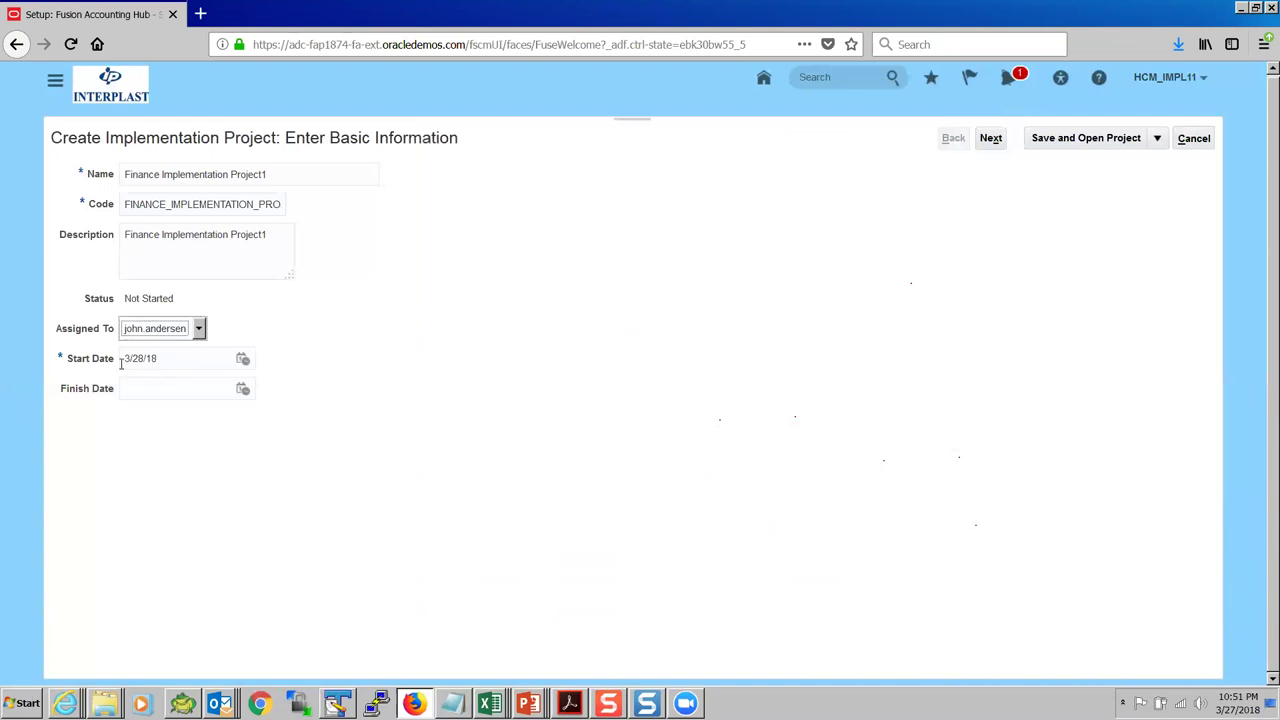
Include the Fusion Accounting Hub offering with Accounting Coexistence and Intercompany, and save and open the project.
{"action": "left_click", "coordinate": [991, 139]}
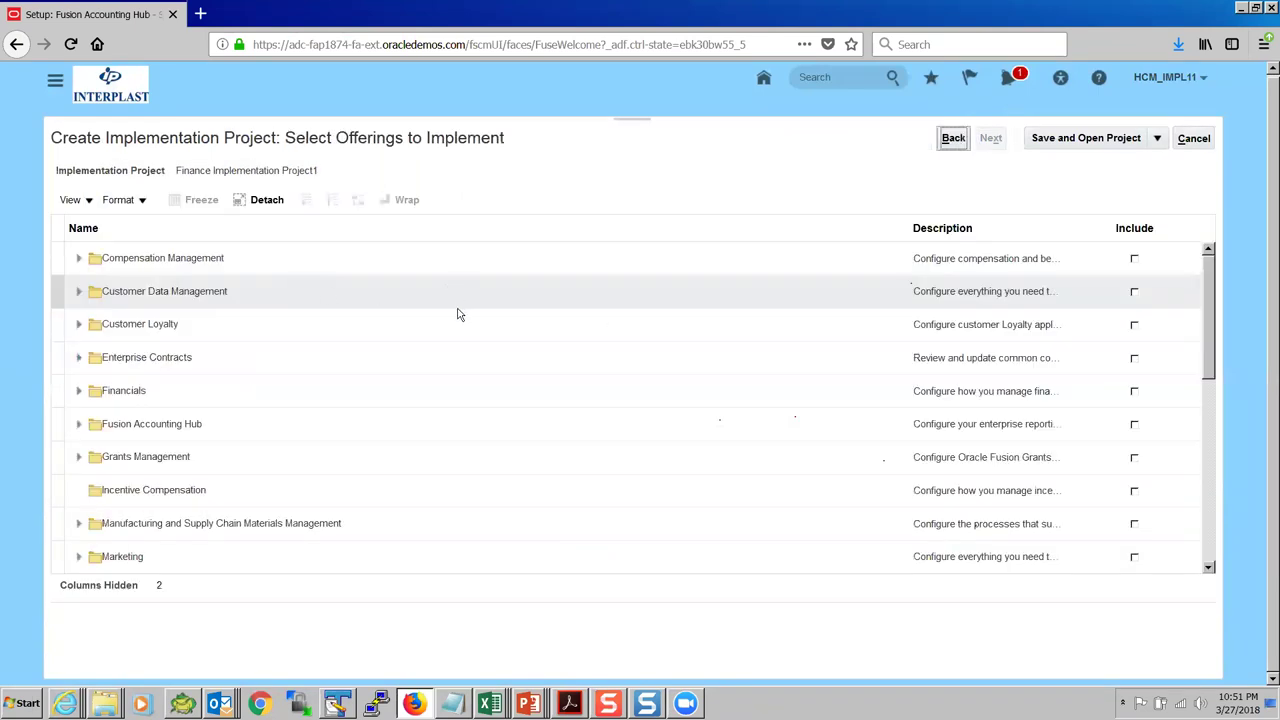
{"action": "left_click", "coordinate": [334, 432]}
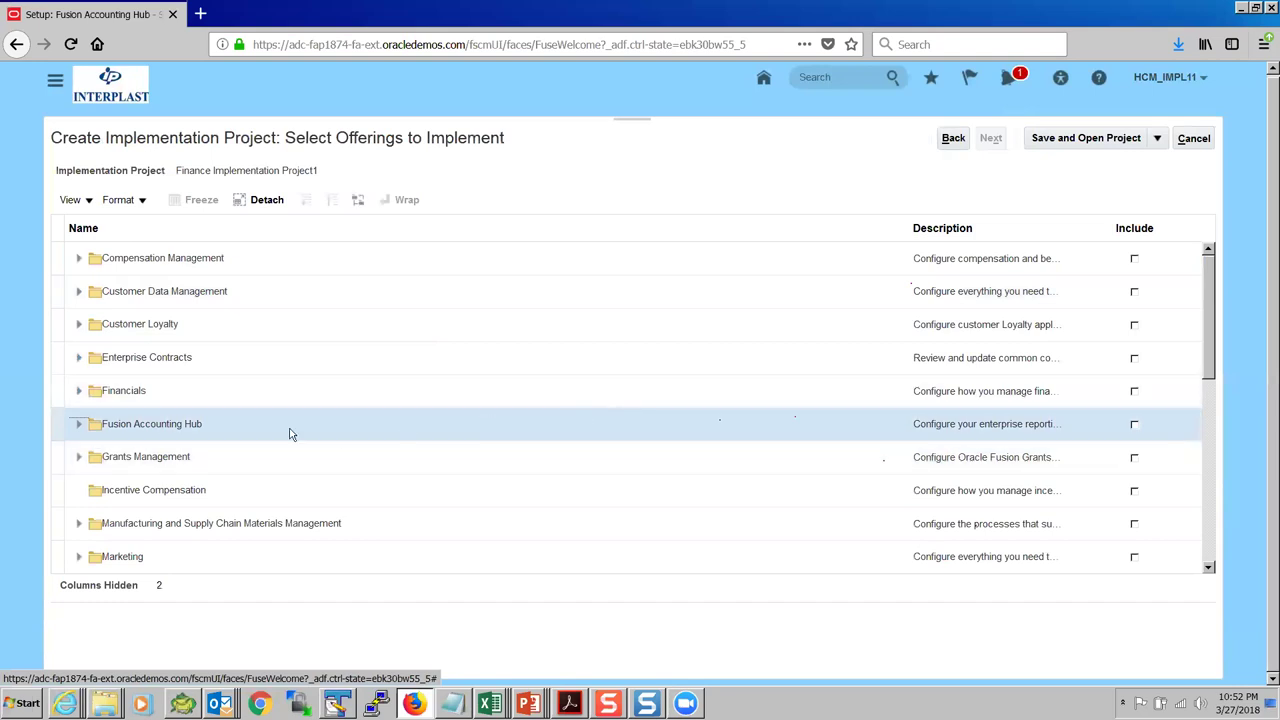
{"action": "left_click", "coordinate": [1134, 426]}
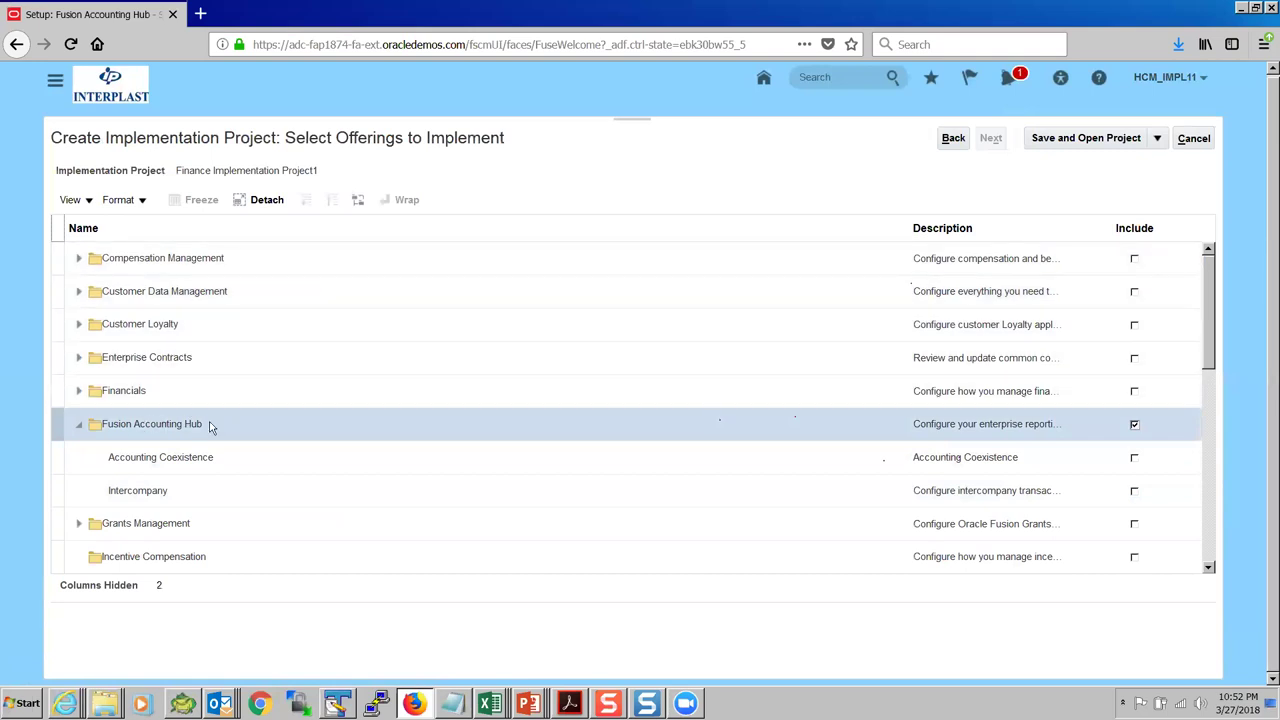
{"action": "left_click", "coordinate": [1135, 458]}
{"action": "left_click", "coordinate": [1134, 490]}
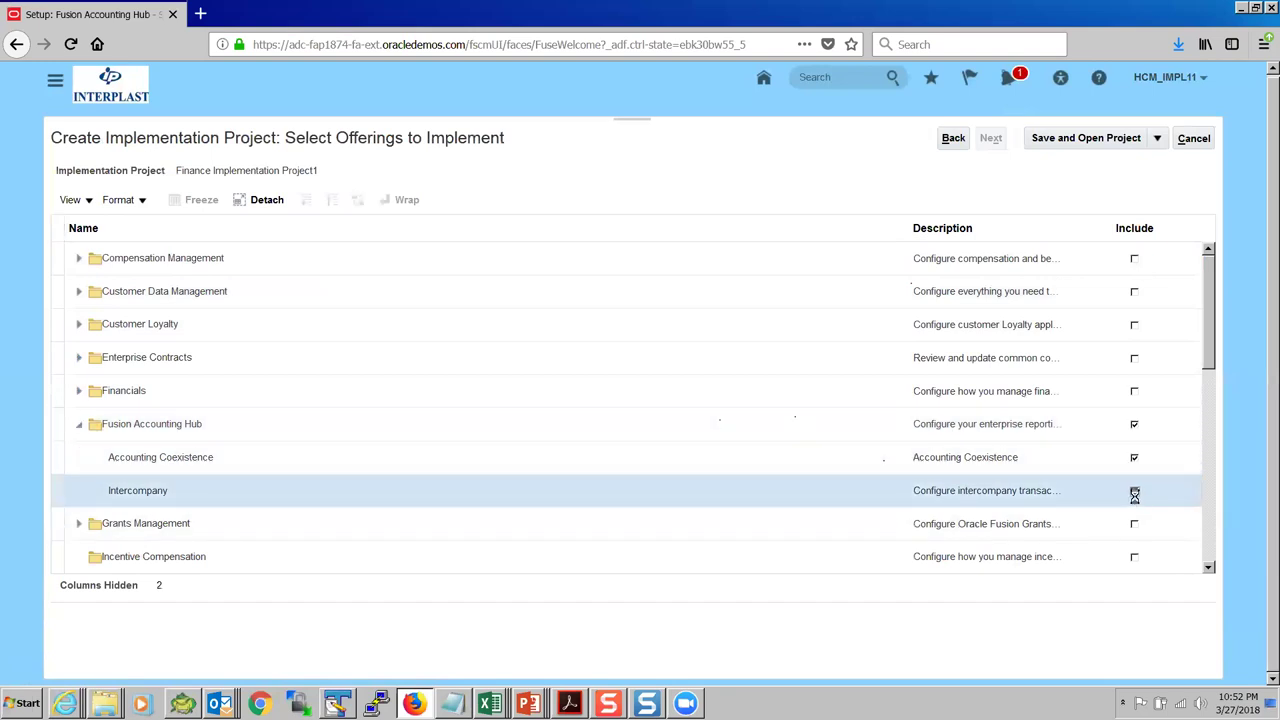
{"action": "left_click", "coordinate": [1088, 140]}
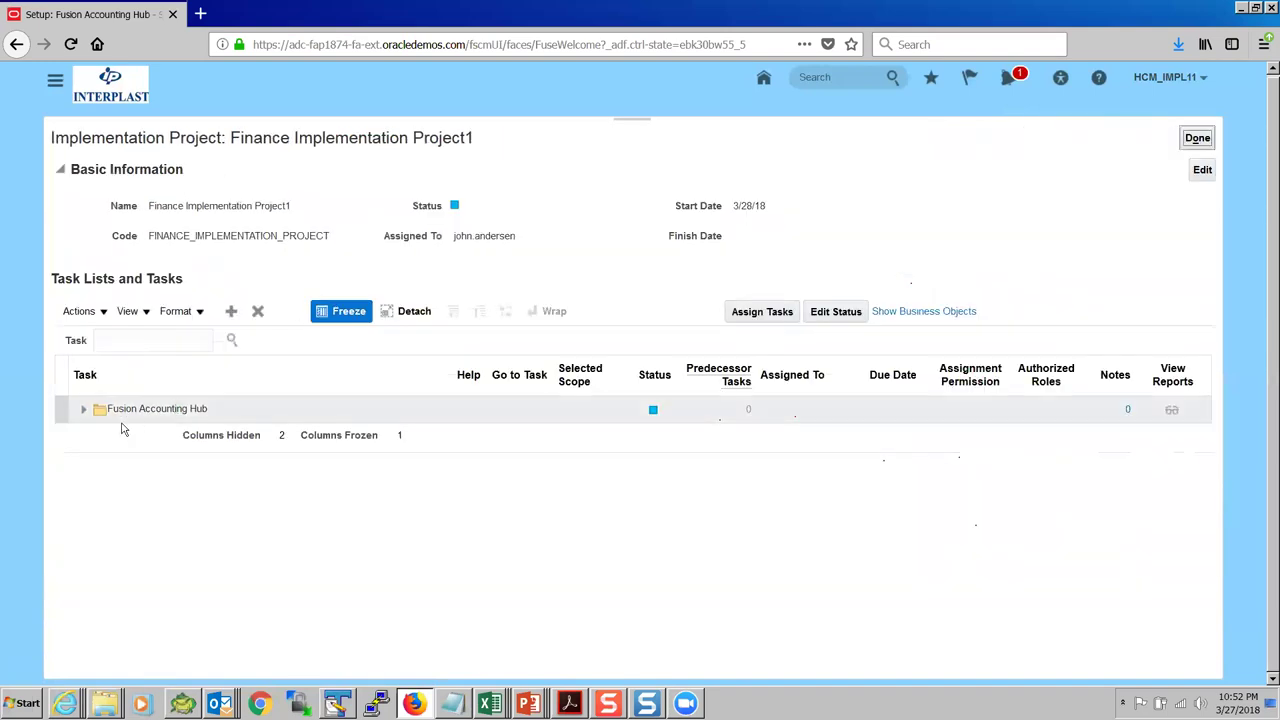
Expand Fusion Accounting Hub and examine the task lists under Define Common Applications Configuration for Fusion Accounting Hub.
{"action": "left_click", "coordinate": [84, 410]}
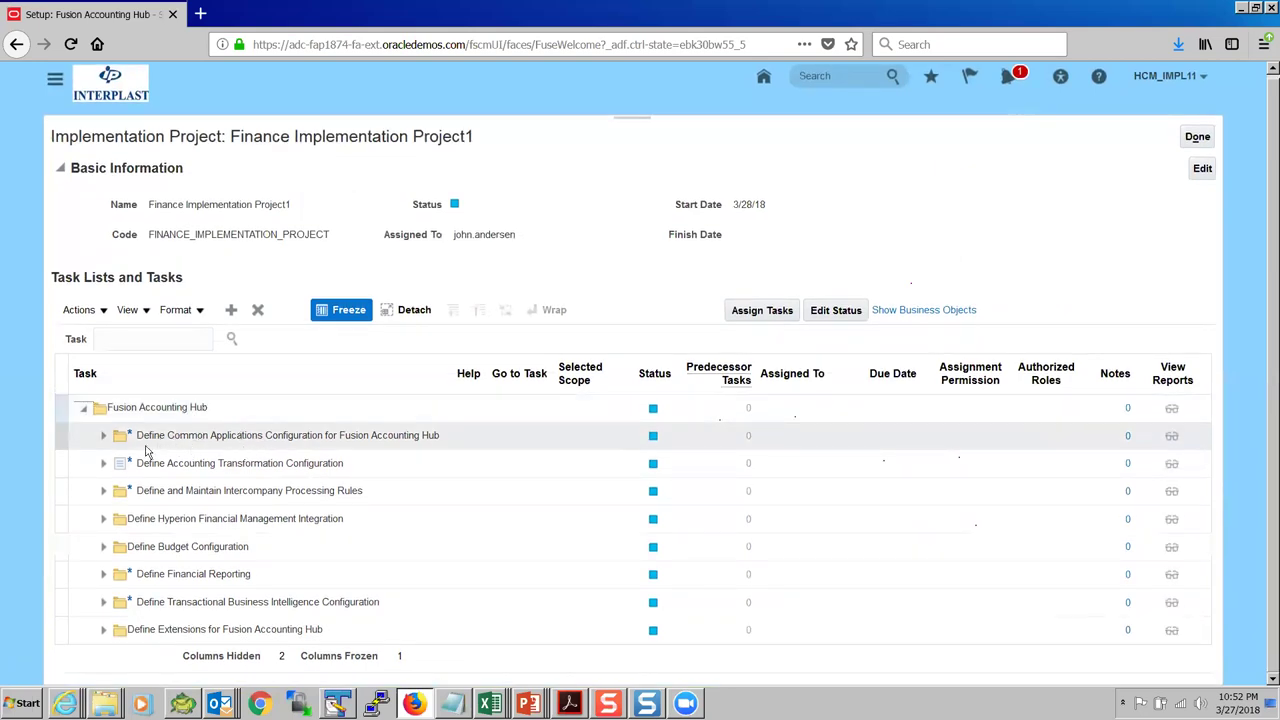
{"action": "left_click", "coordinate": [259, 443]}
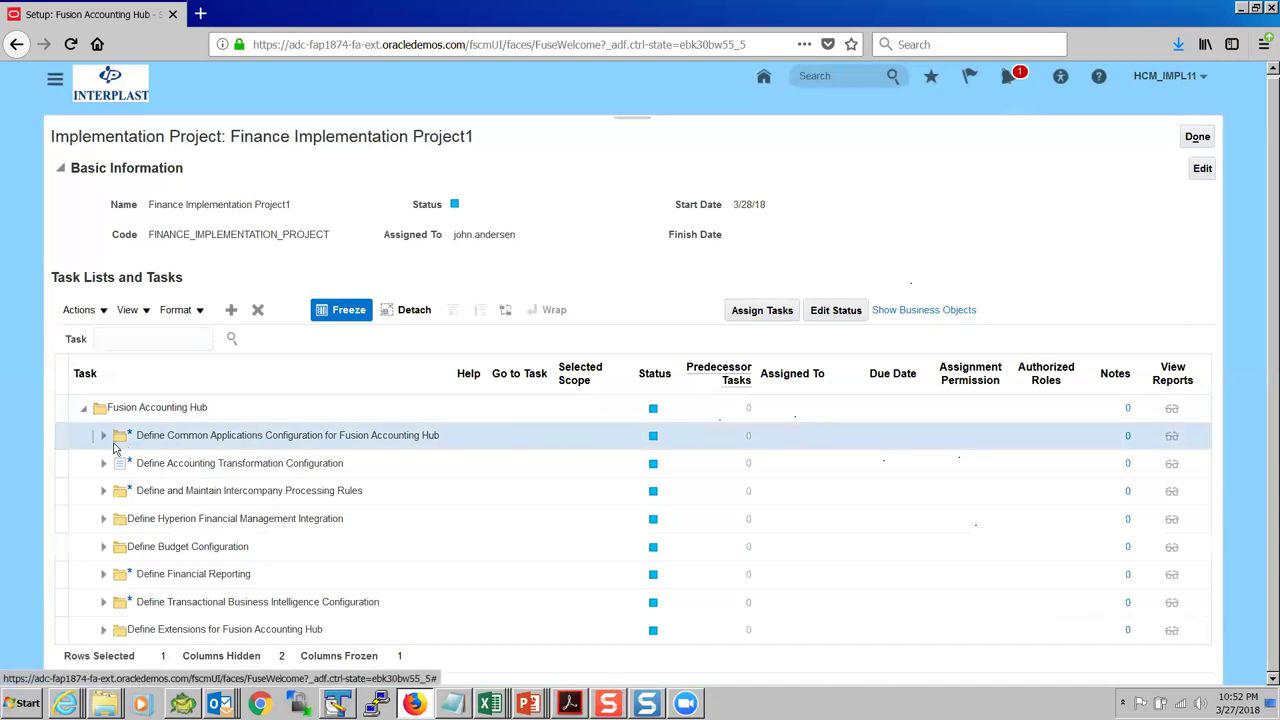
{"action": "left_click", "coordinate": [105, 437]}
{"action": "left_click", "coordinate": [219, 462]}
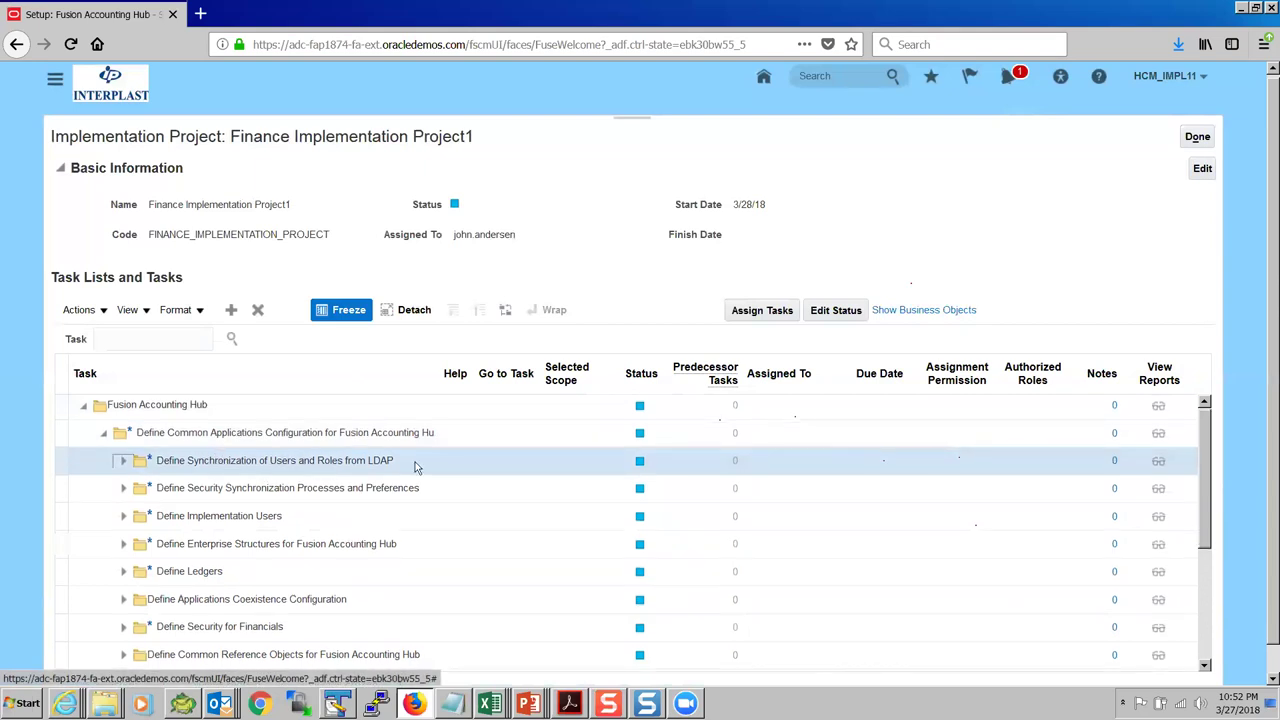
{"action": "left_click", "coordinate": [103, 438]}
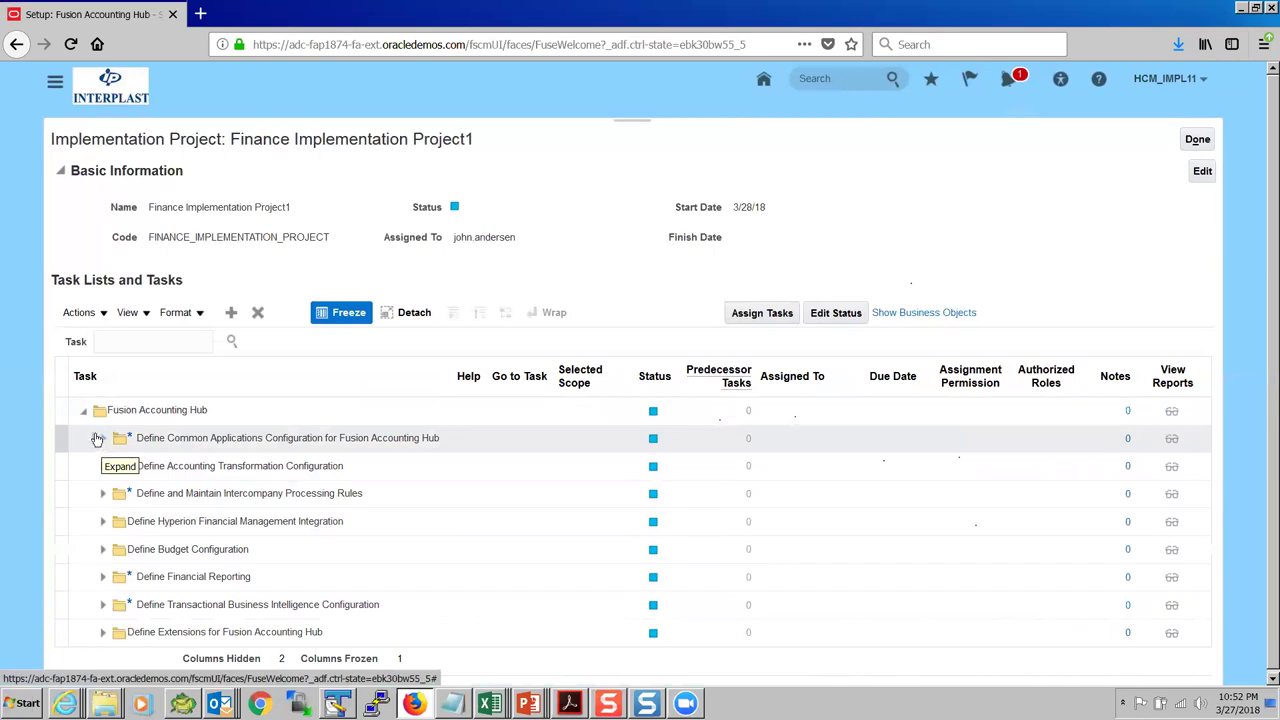
Assign the Define Common Applications Configuration for Fusion Accounting Hub task list to a user found by last name, and save the assignment.
{"action": "left_click", "coordinate": [222, 443]}
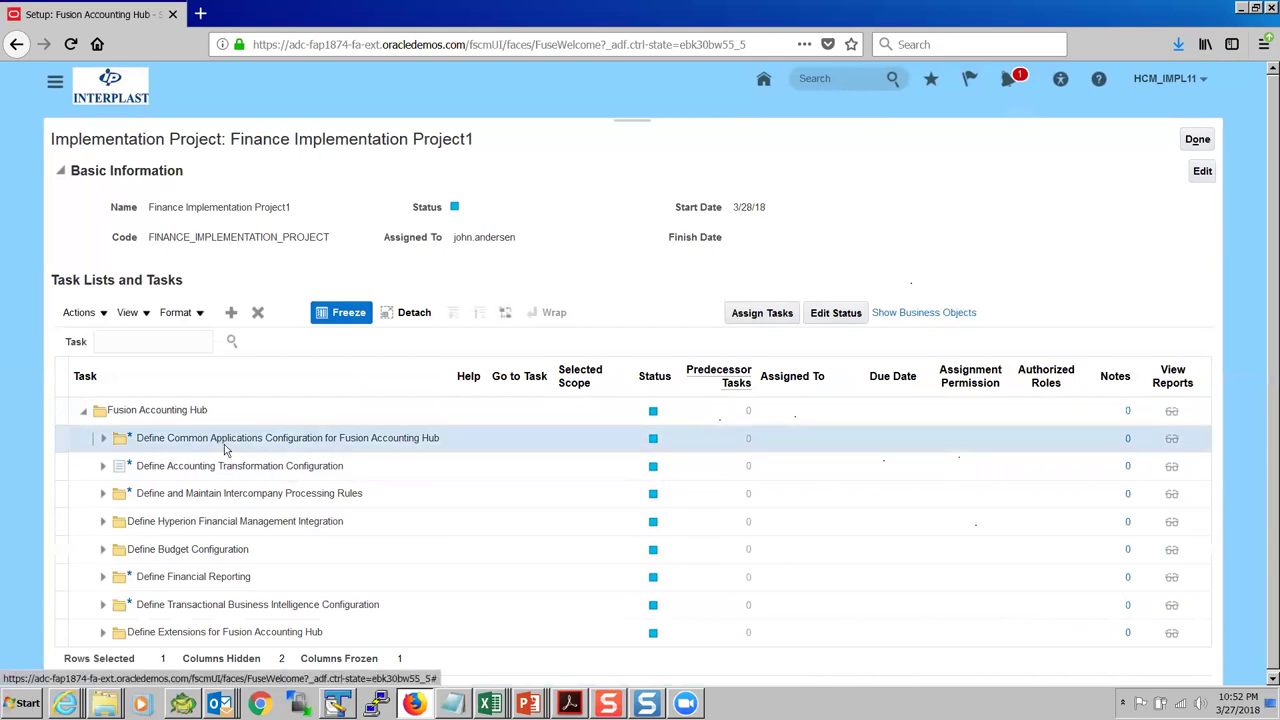
{"action": "left_click", "coordinate": [760, 318]}
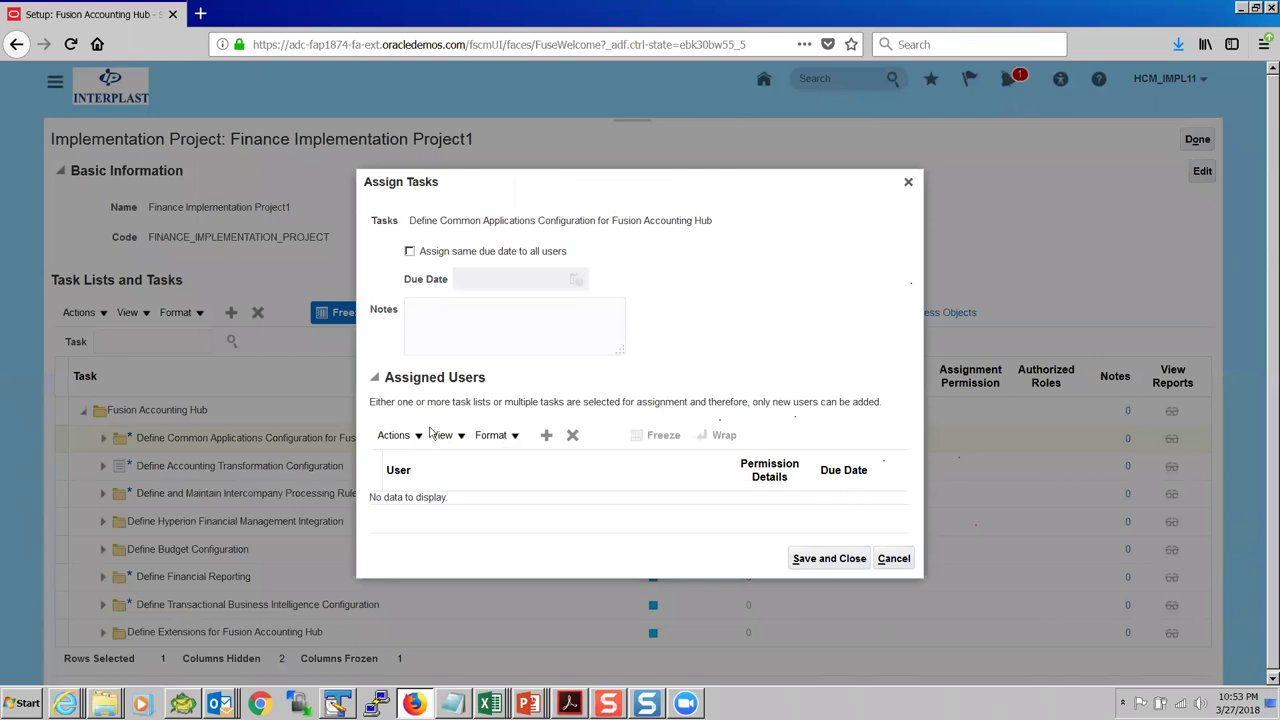
{"action": "left_click", "coordinate": [546, 437]}
{"action": "left_click", "coordinate": [558, 308]}
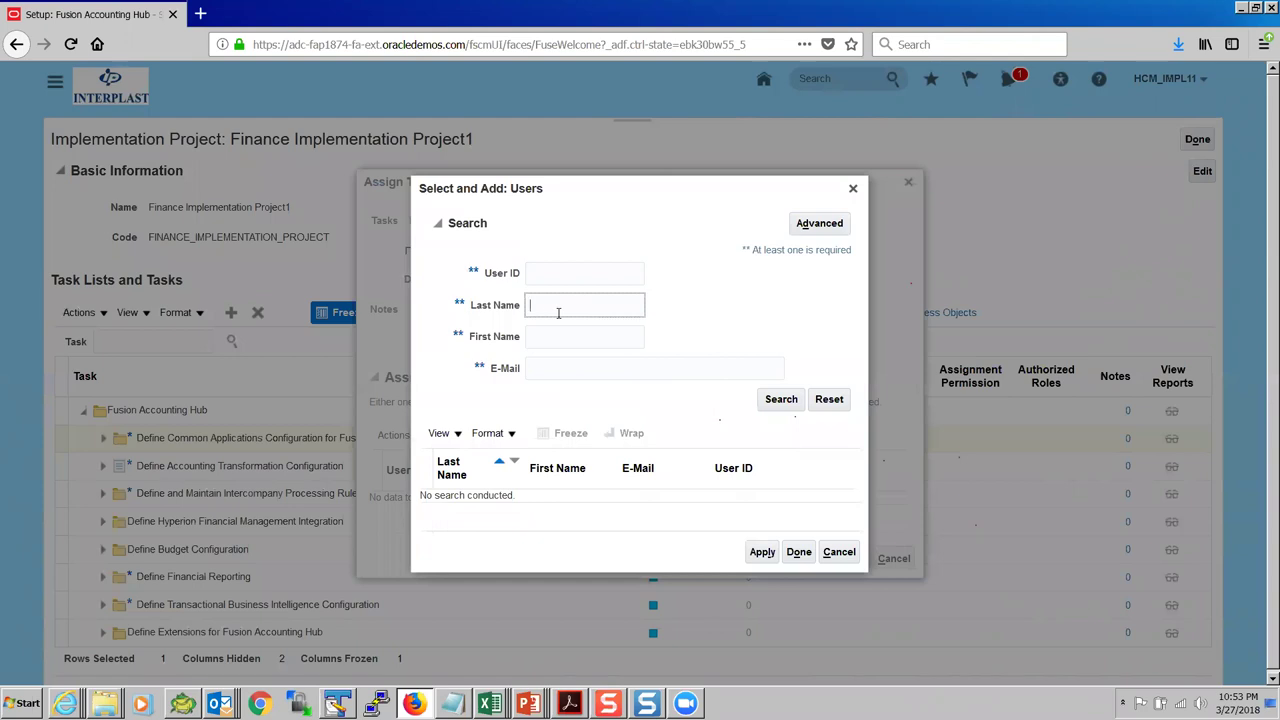
{"action": "type", "text": "Curtis"}
{"action": "left_click", "coordinate": [781, 399]}
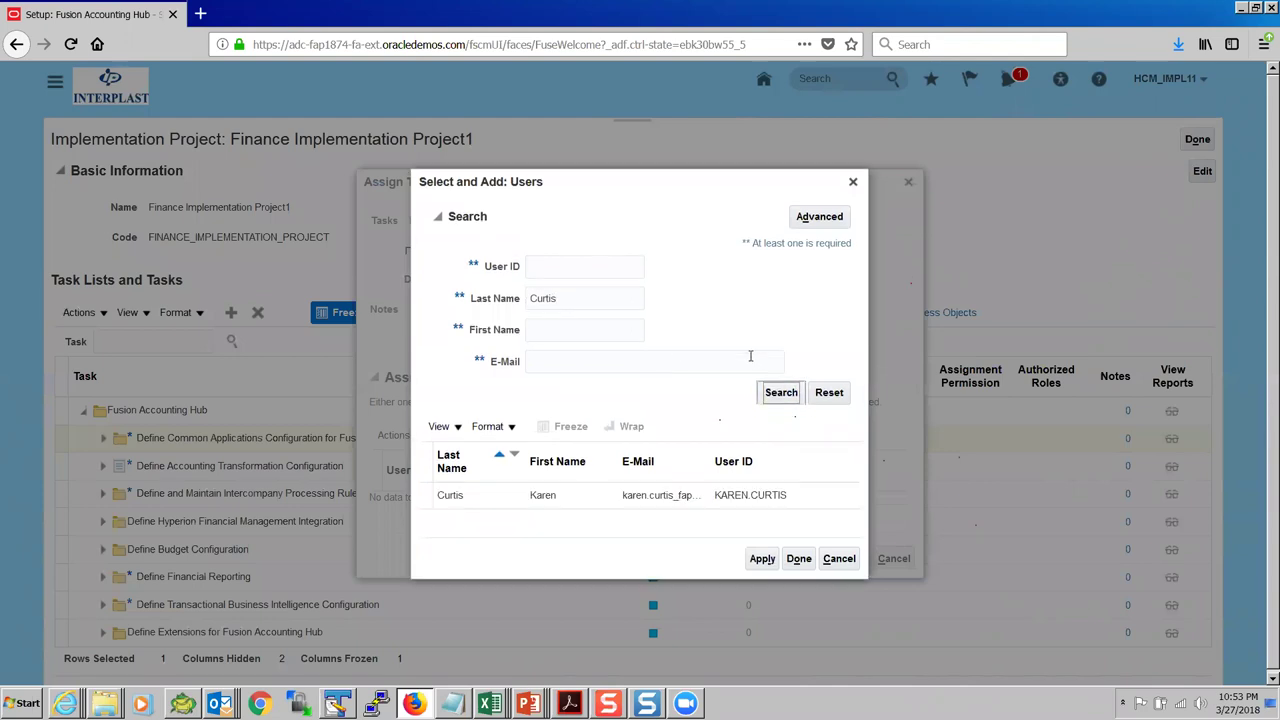
{"action": "left_click", "coordinate": [515, 495]}
{"action": "left_click", "coordinate": [762, 558]}
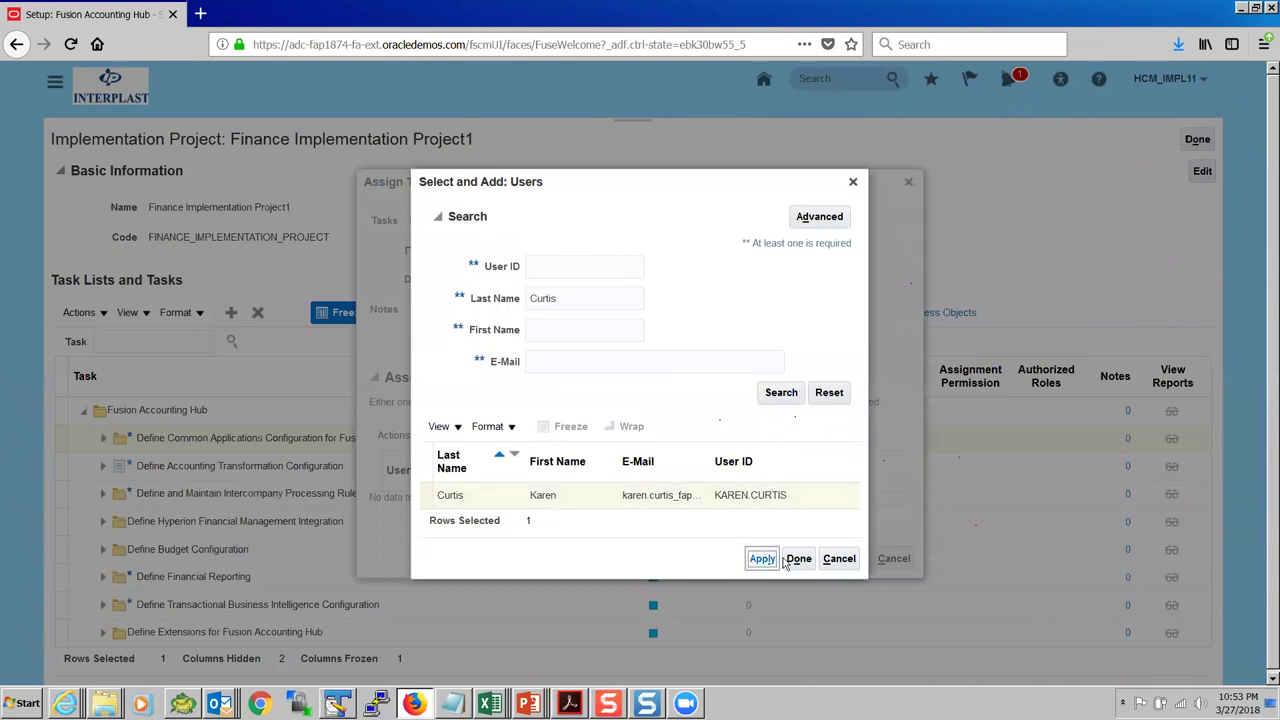
{"action": "left_click", "coordinate": [797, 559]}
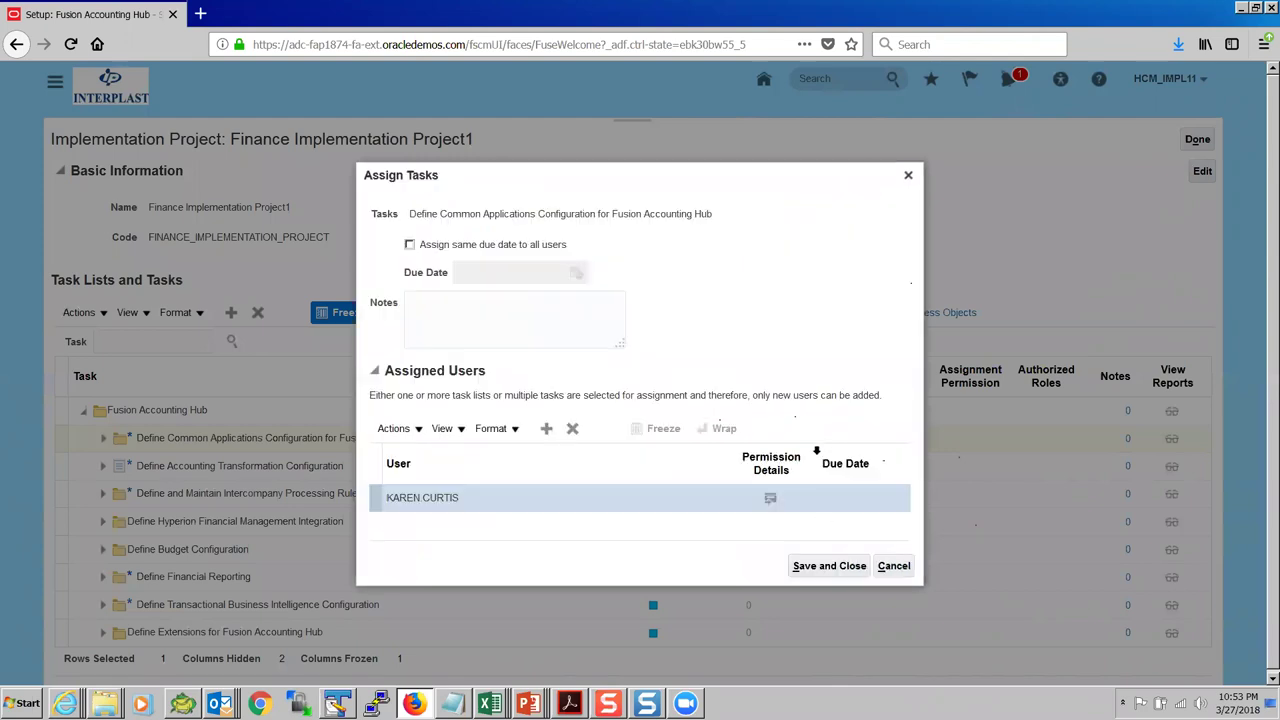
{"action": "left_click", "coordinate": [830, 566]}
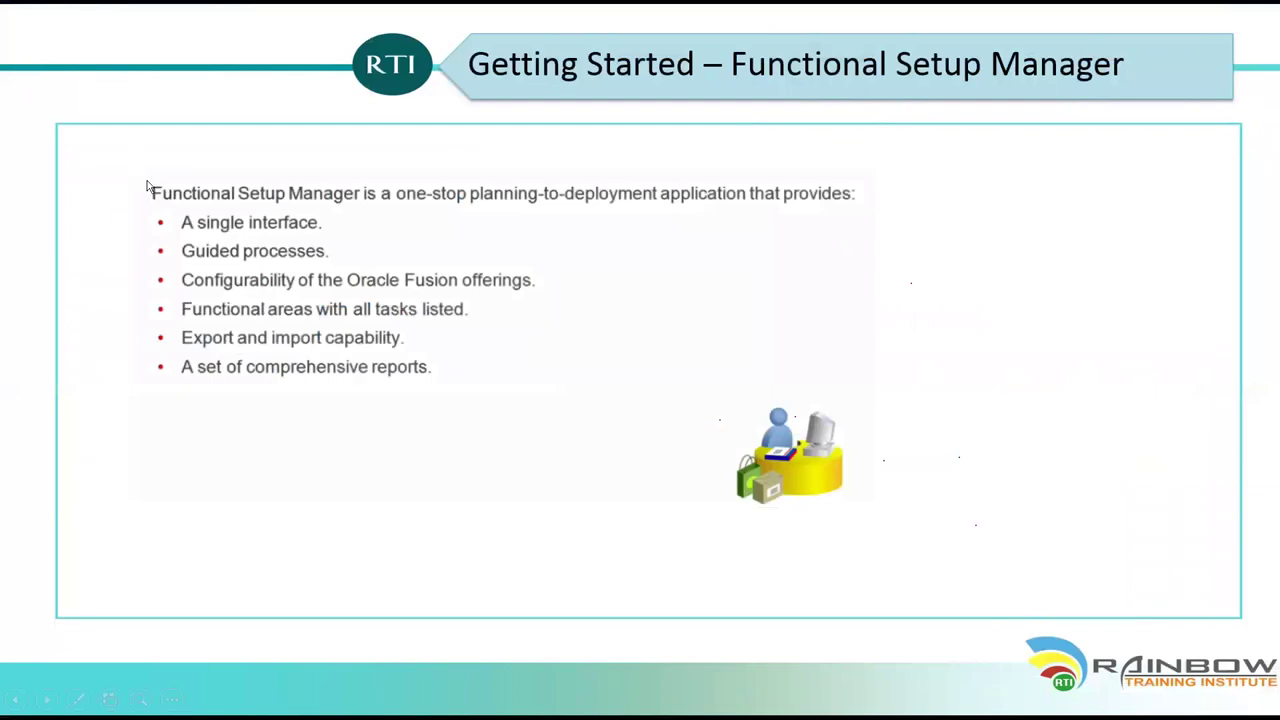
{"action": "key", "text": "alt+Tab"}
{"action": "key", "text": "alt+Tab"}
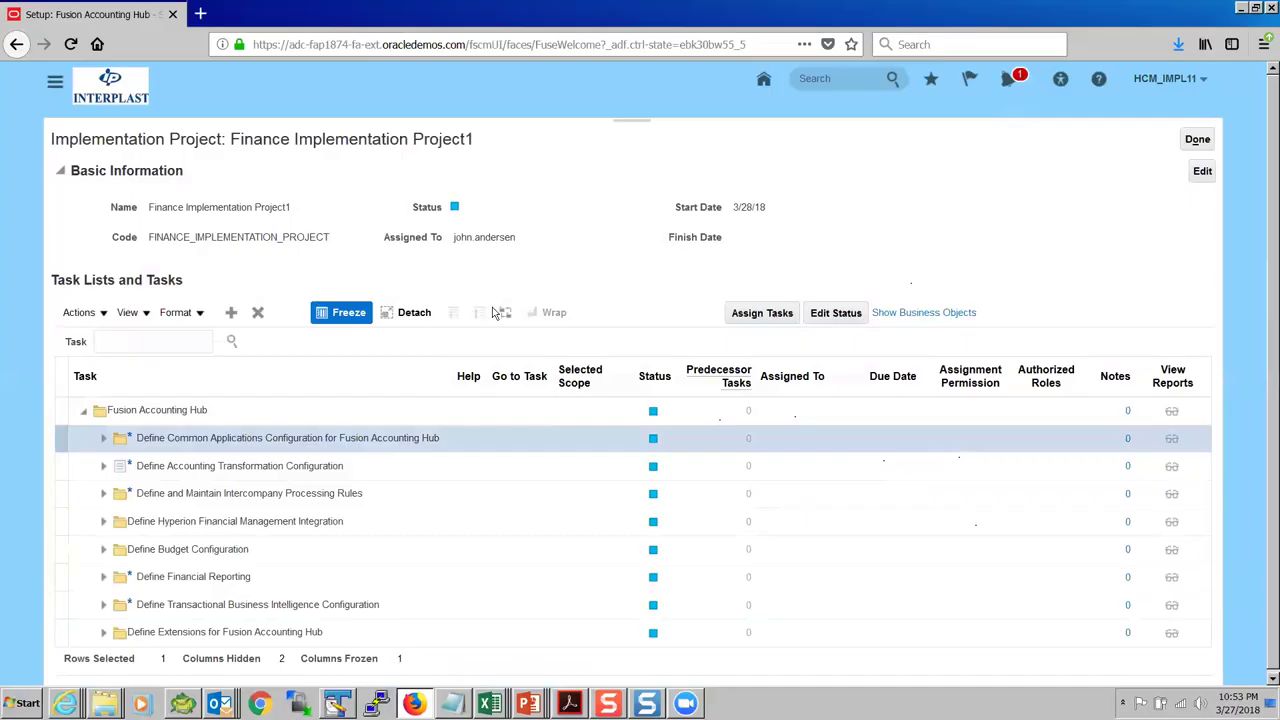
{"action": "left_click", "coordinate": [84, 412]}
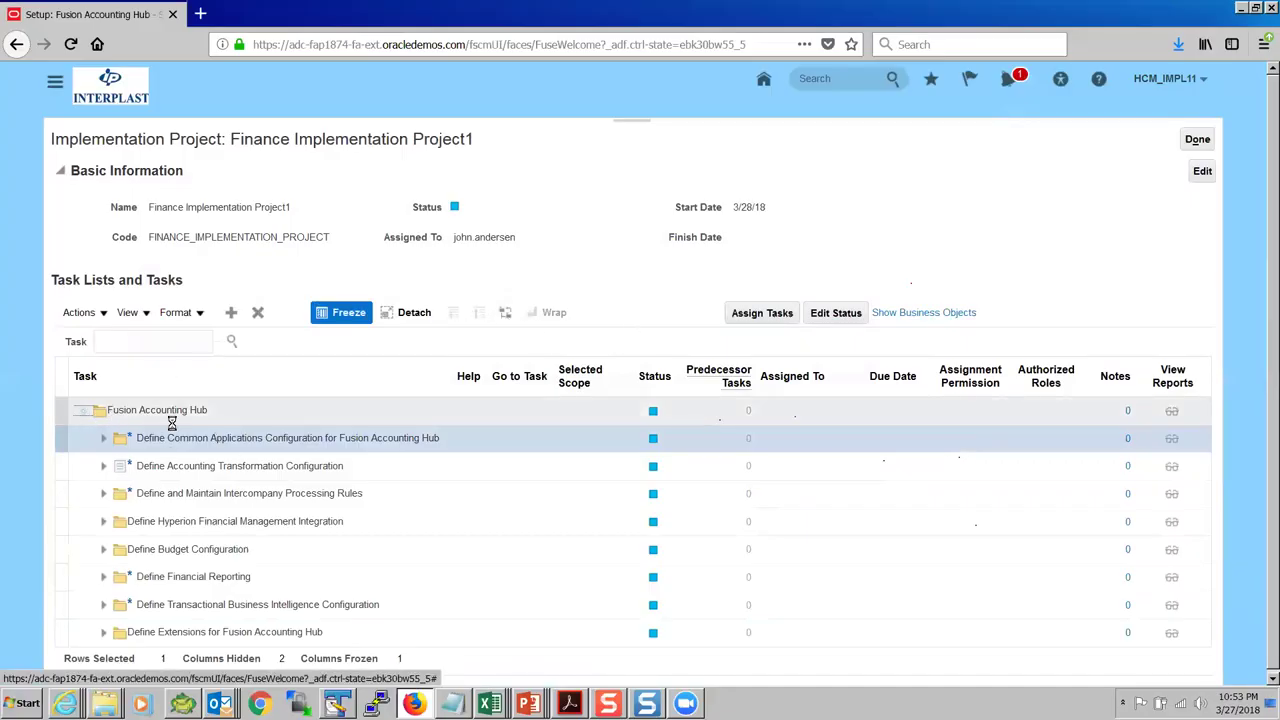
{"action": "left_click", "coordinate": [82, 412]}
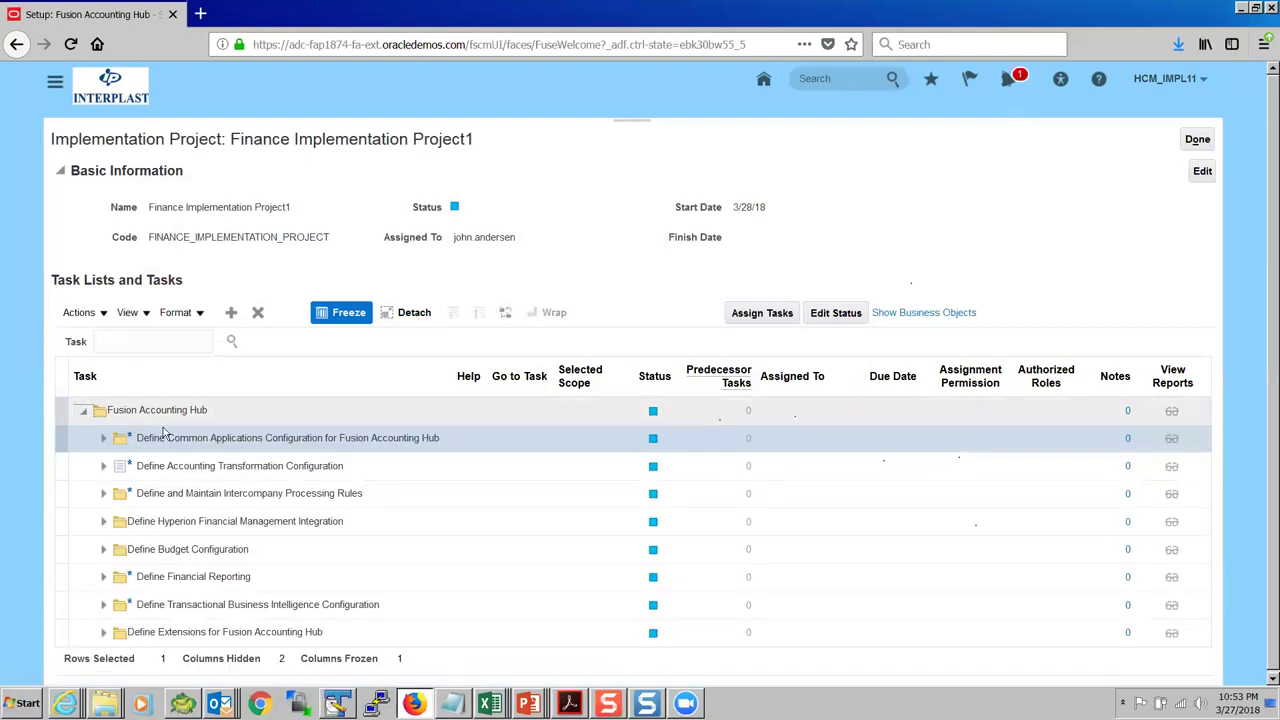
Remove the Define Budget Configuration task list from the implementation project.
{"action": "left_click", "coordinate": [272, 551]}
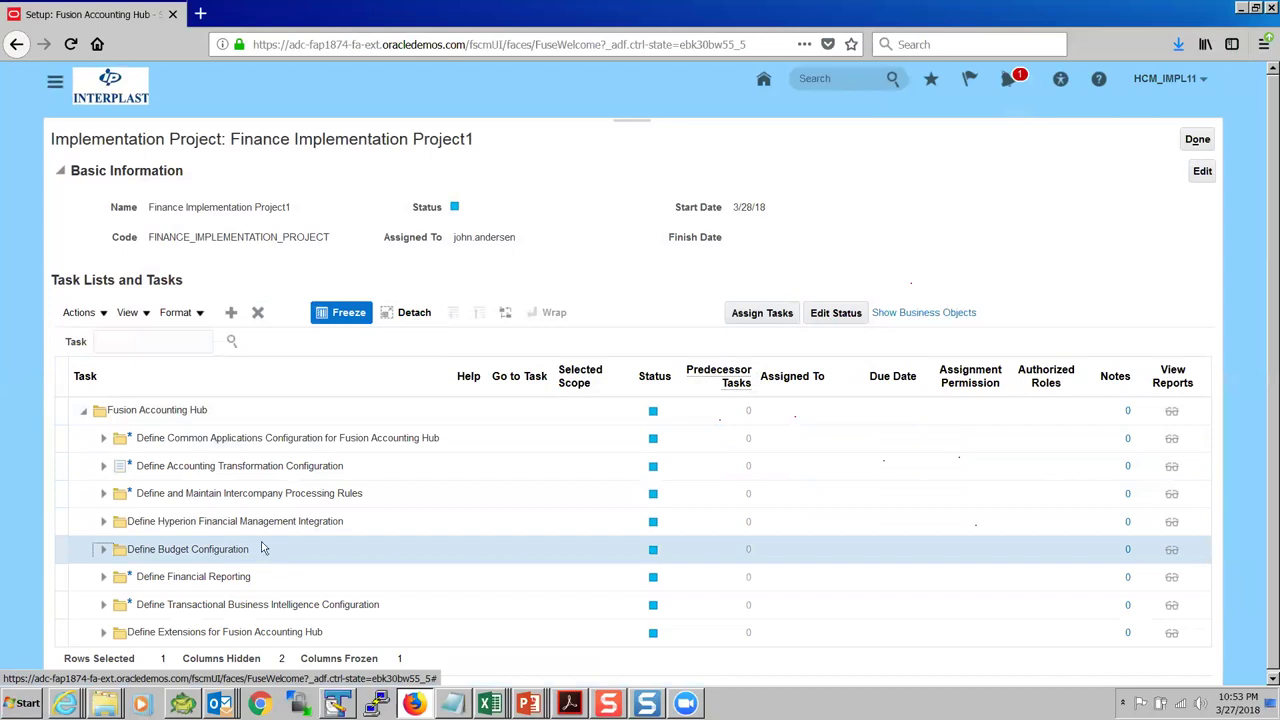
{"action": "left_click", "coordinate": [257, 312]}
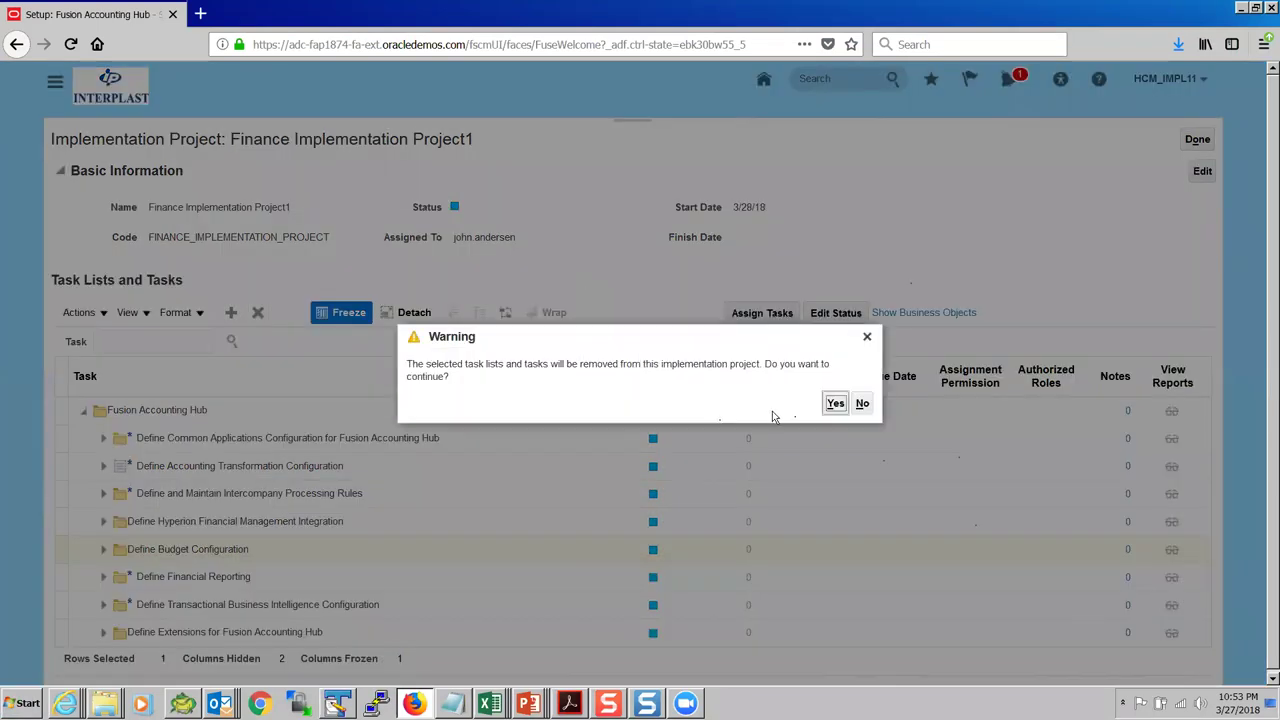
{"action": "left_click", "coordinate": [832, 403]}
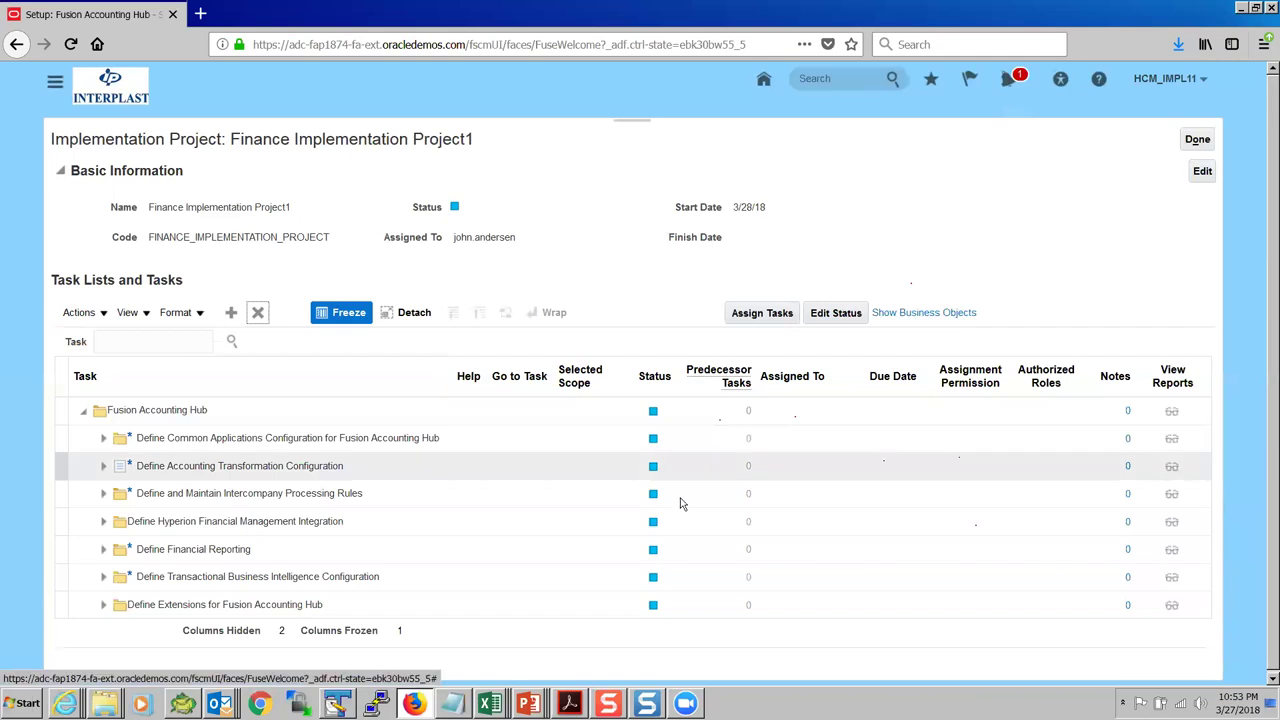
View the tasks under Define and Maintain Intercompany Processing Rules, collapse them, and switch to the Functional Setup Manager slide.
{"action": "left_click", "coordinate": [103, 494]}
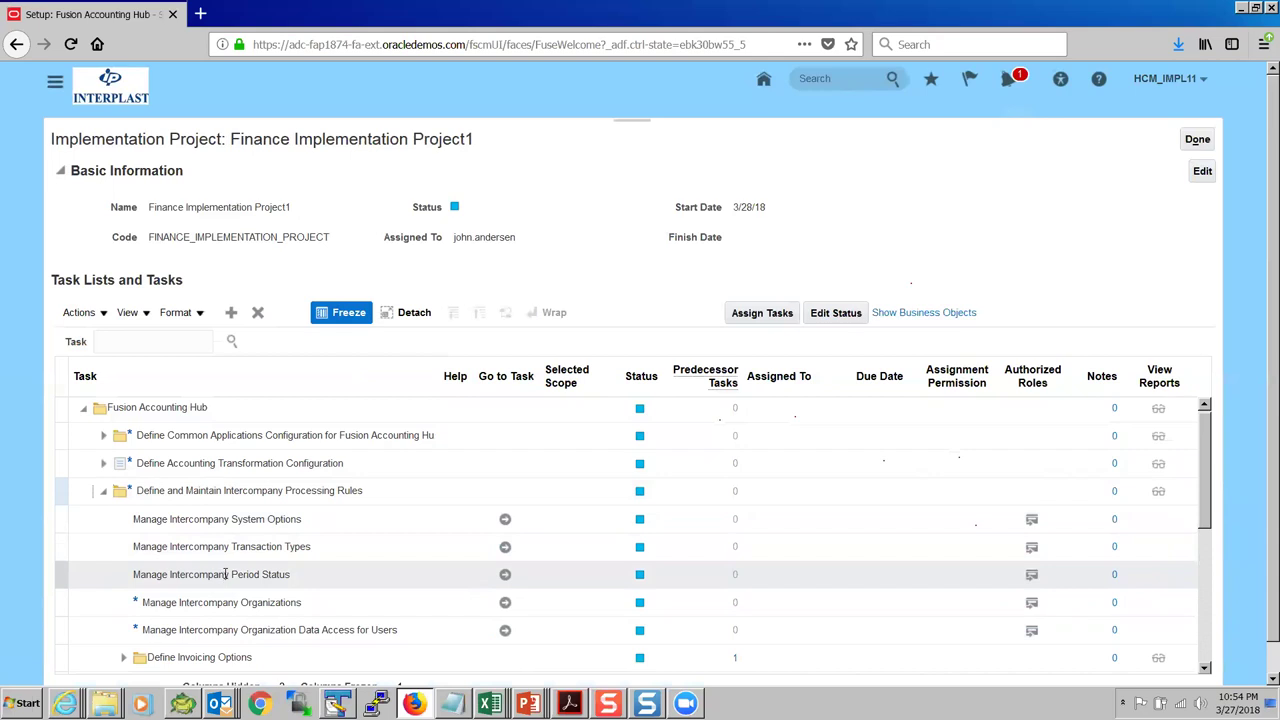
{"action": "left_click", "coordinate": [235, 522]}
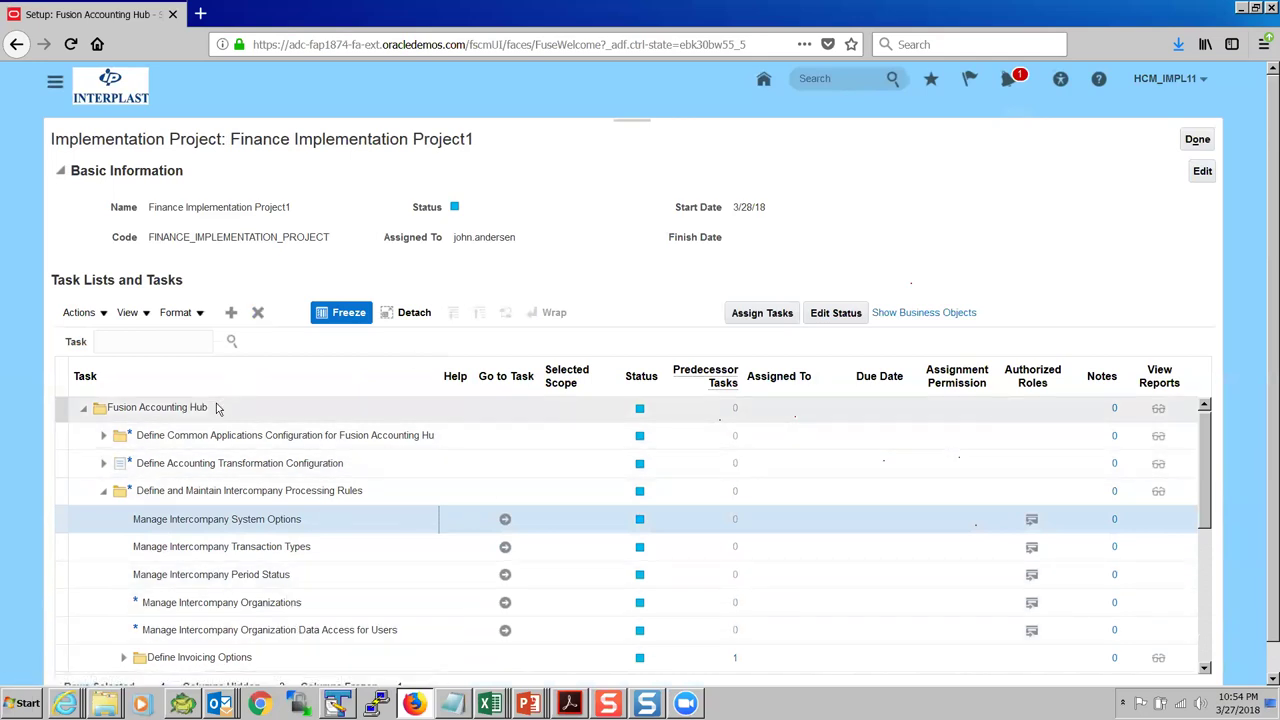
{"action": "left_click", "coordinate": [103, 491]}
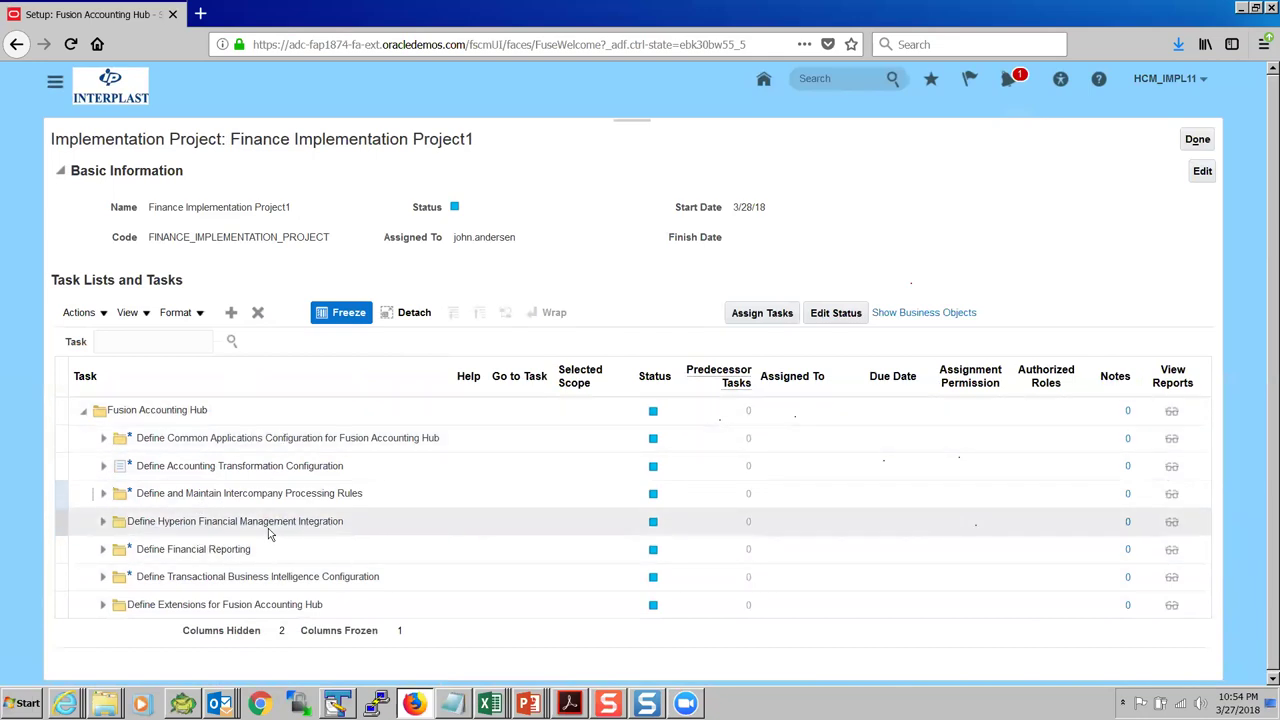
{"action": "key", "text": "alt+Tab"}
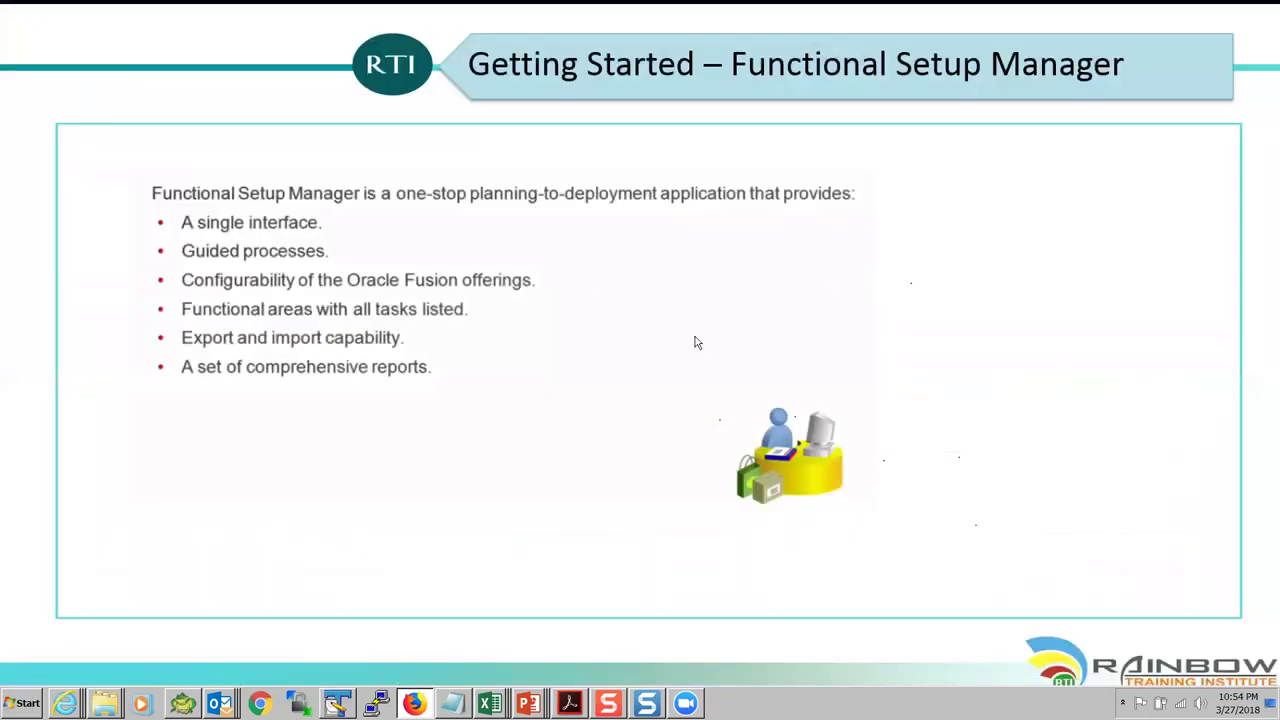
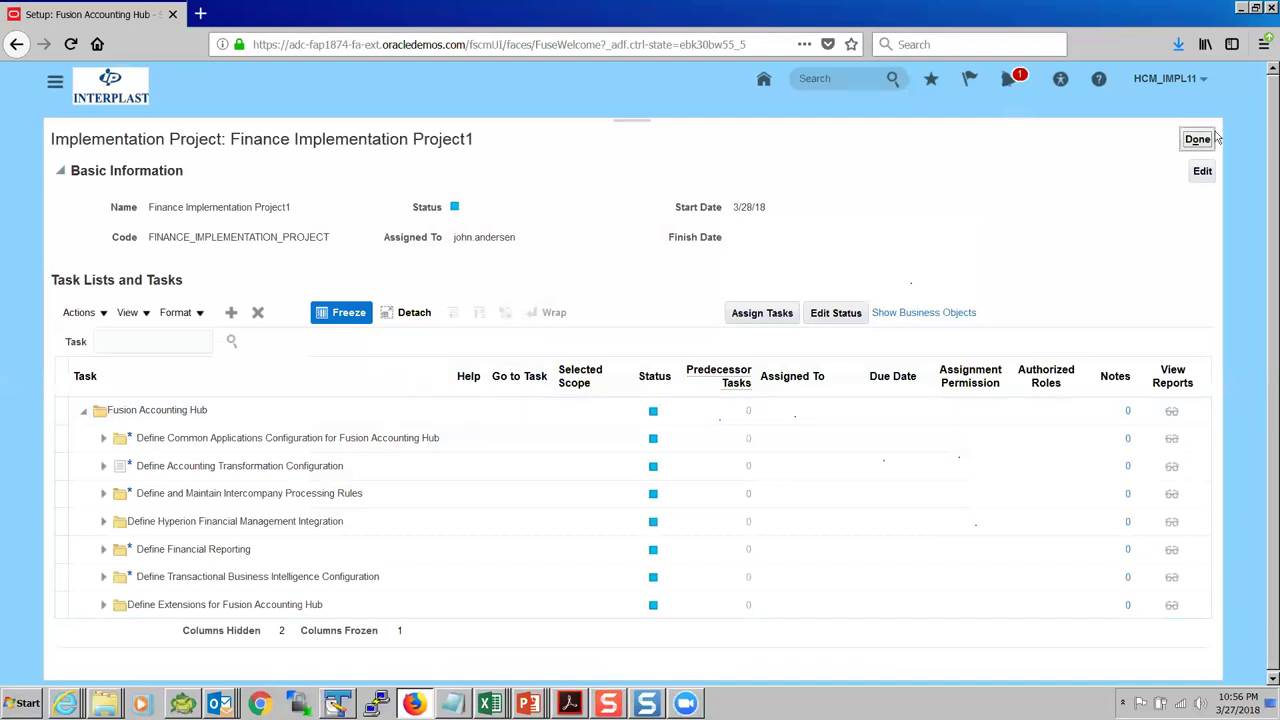
Close the project and the implementation projects list, and return to the home page's application icons.
{"action": "left_click", "coordinate": [1208, 139]}
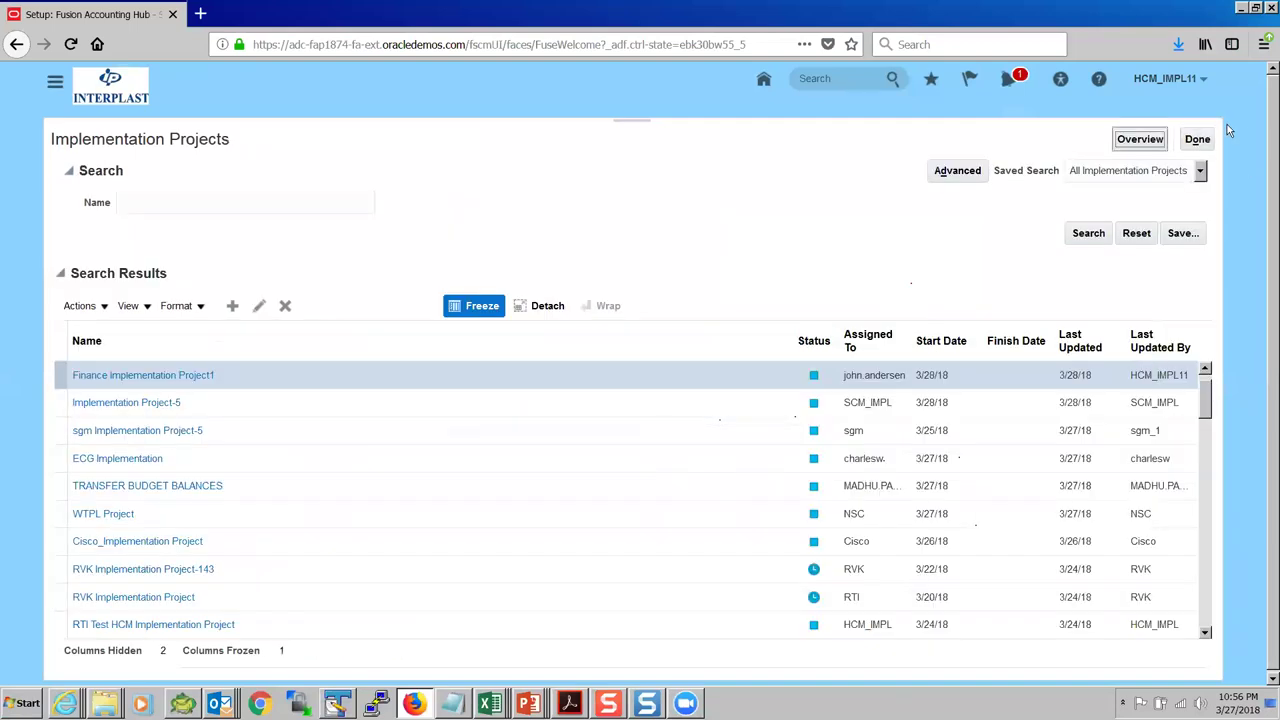
{"action": "left_click", "coordinate": [1205, 140]}
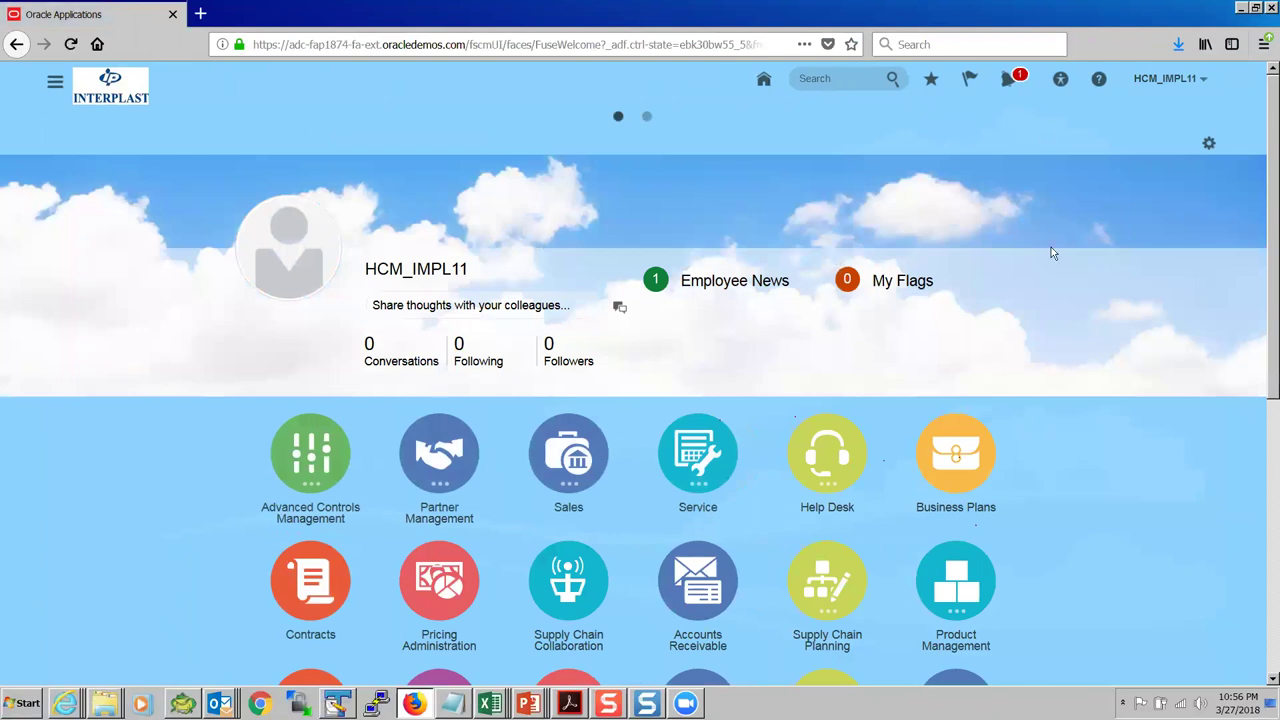
{"action": "scroll", "coordinate": [1040, 262], "scroll_direction": "down", "scroll_amount": 5}
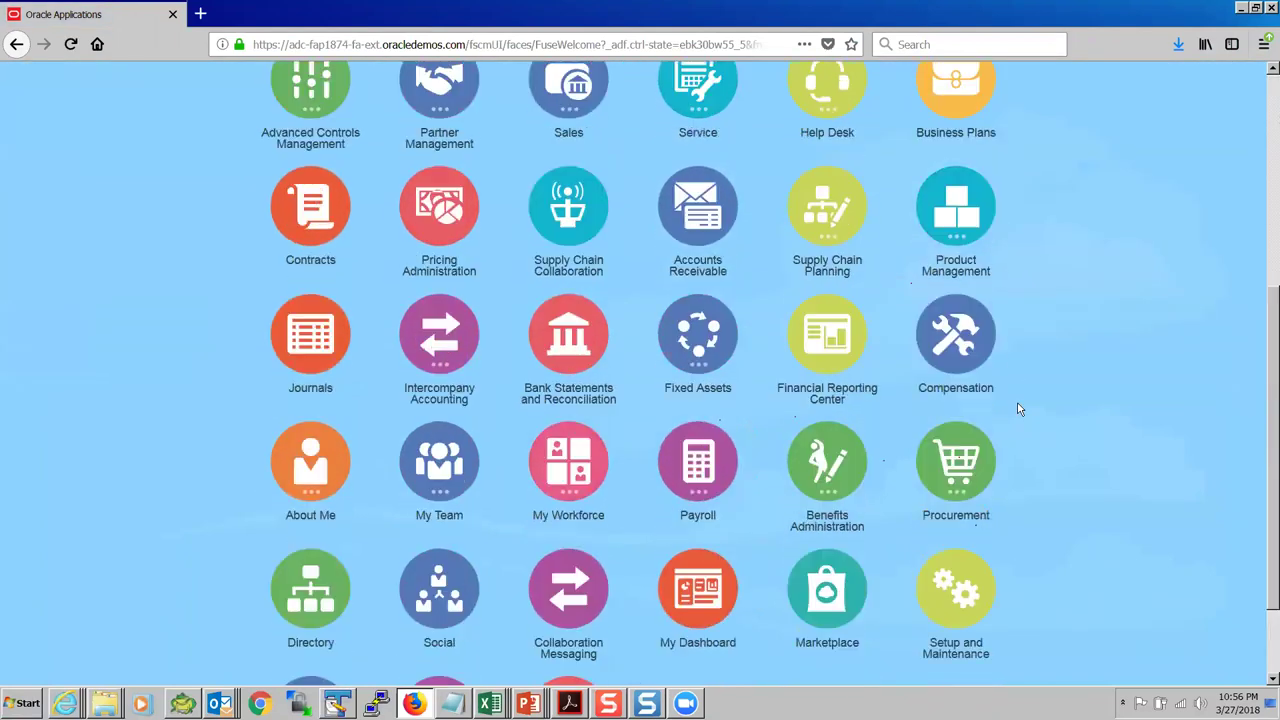
{"action": "scroll", "coordinate": [1019, 409], "scroll_direction": "up", "scroll_amount": 5}
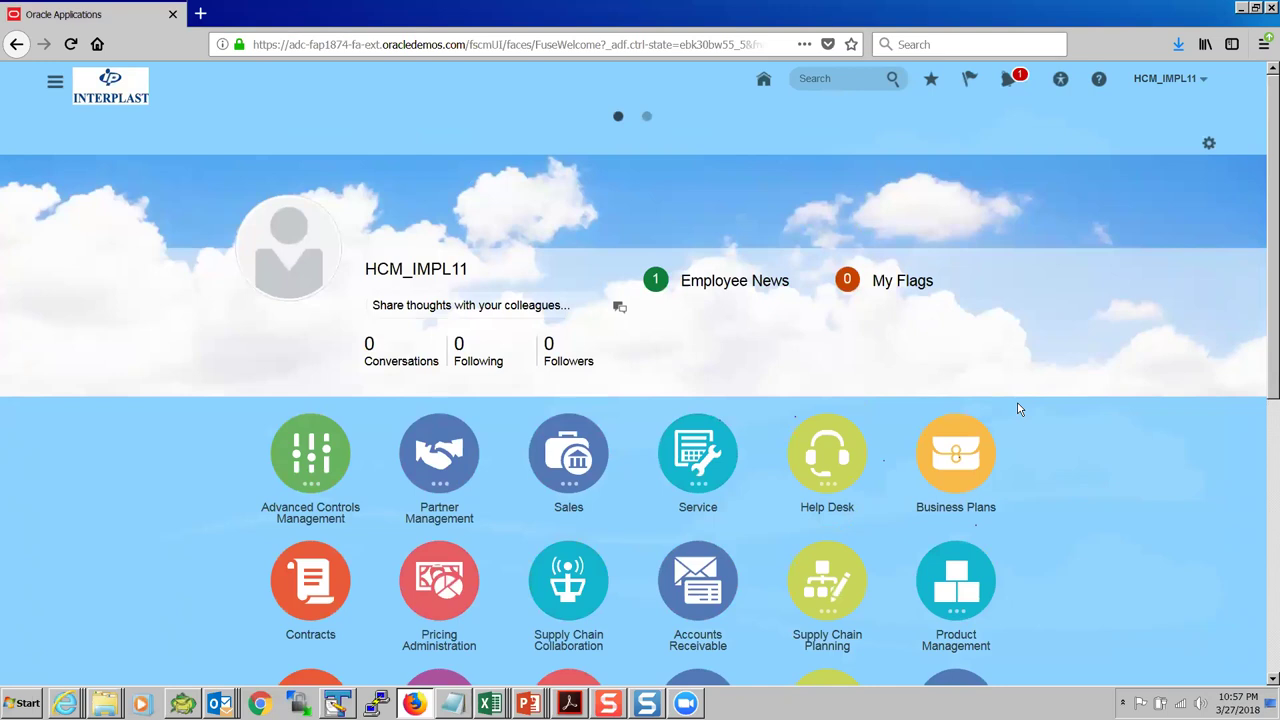
{"action": "scroll", "coordinate": [1026, 416], "scroll_direction": "down", "scroll_amount": 3}
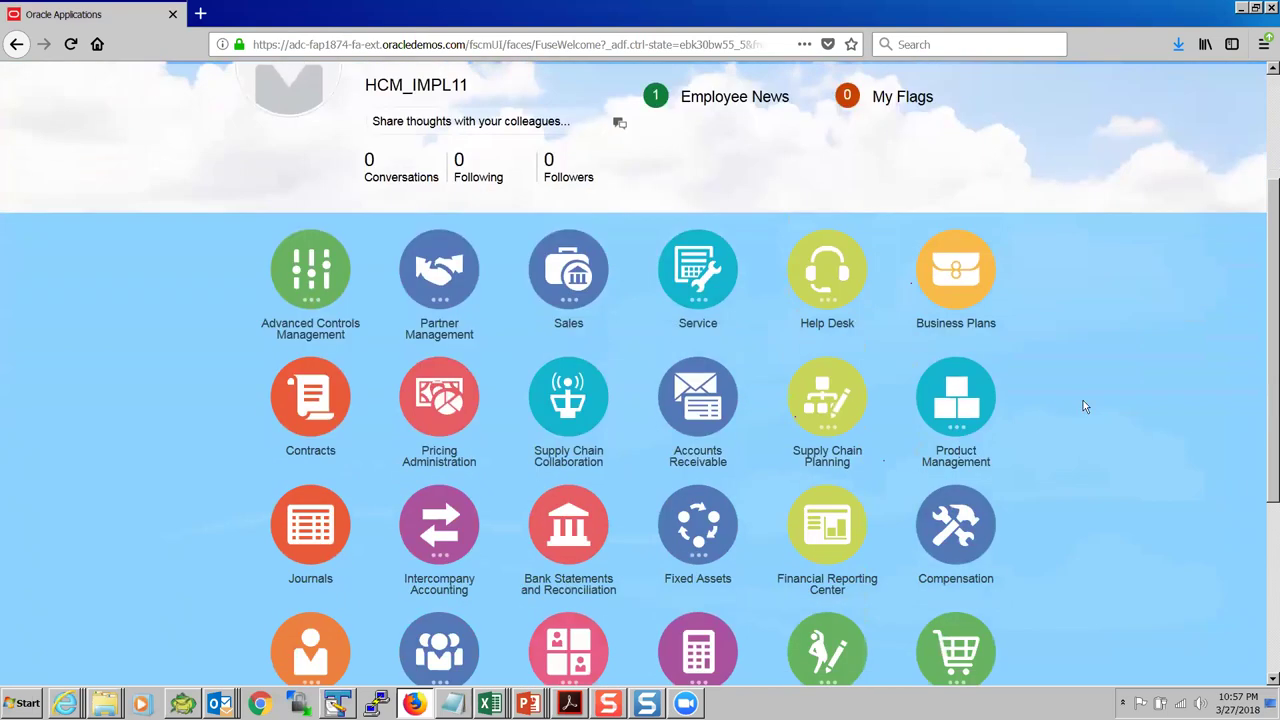
{"action": "scroll", "coordinate": [1085, 406], "scroll_direction": "up", "scroll_amount": 3}
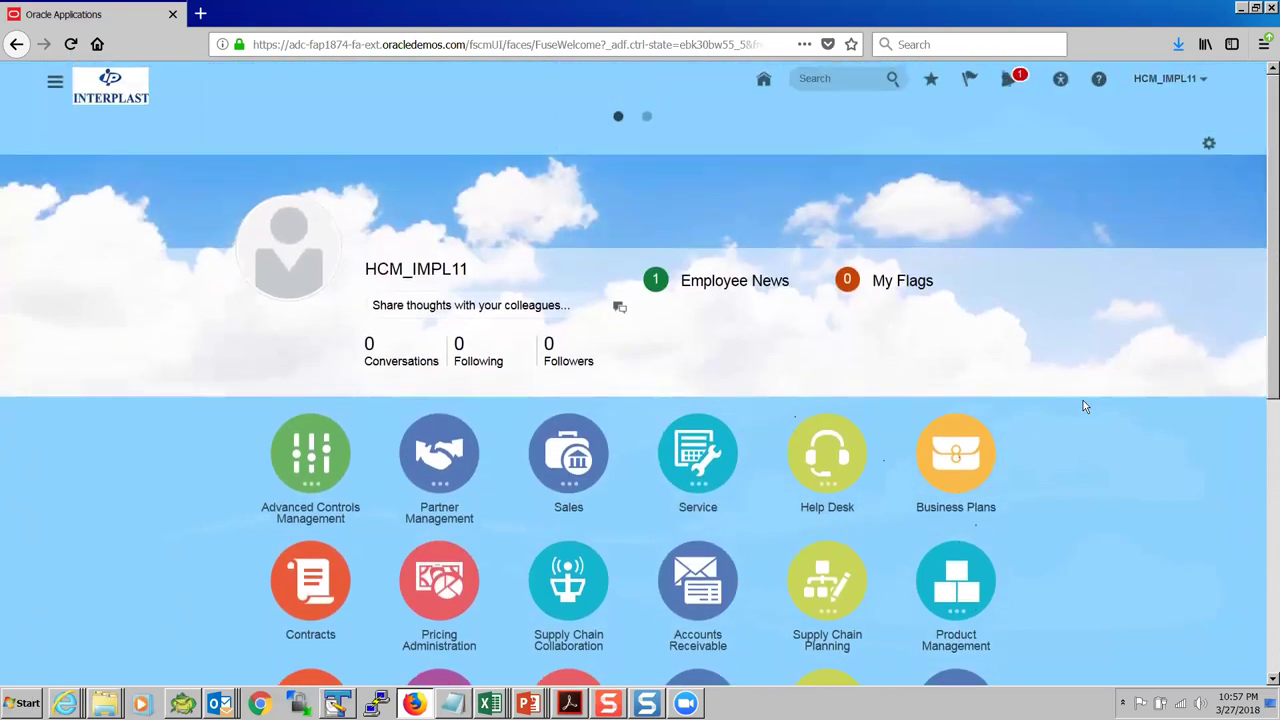
{"action": "scroll", "coordinate": [1083, 400], "scroll_direction": "down", "scroll_amount": 2}
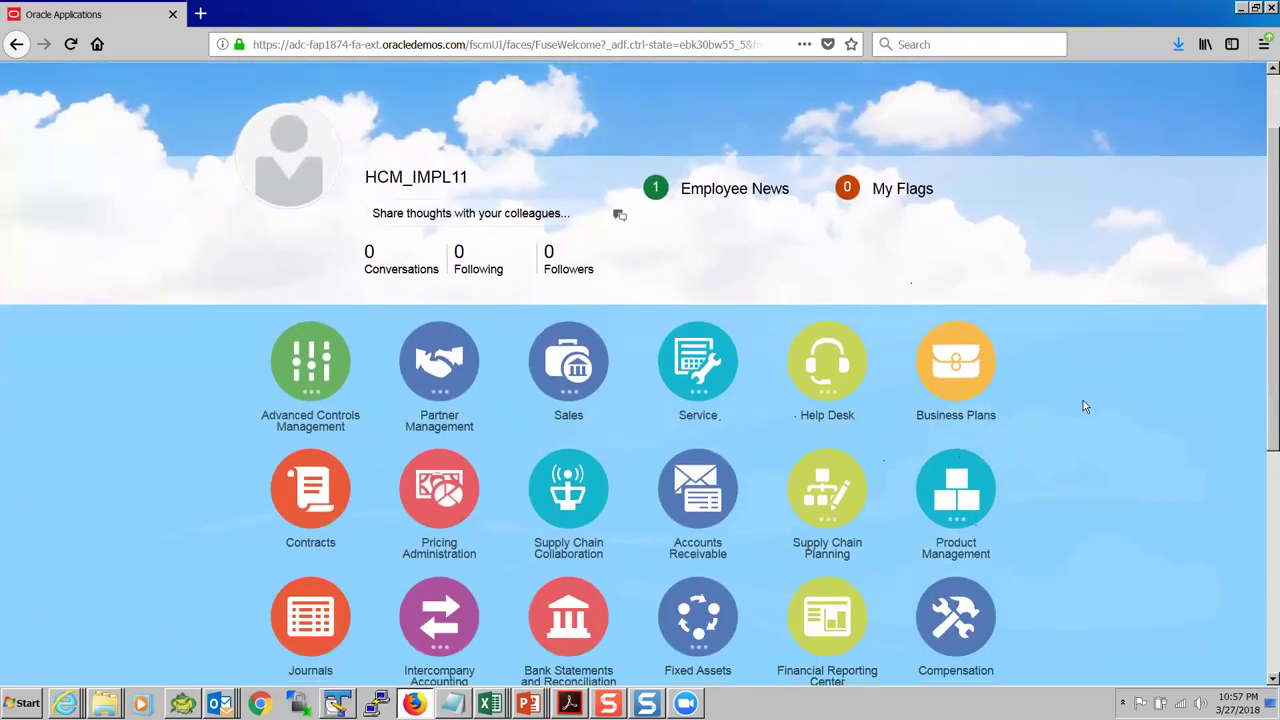
{"action": "scroll", "coordinate": [1083, 400], "scroll_direction": "up", "scroll_amount": 2}
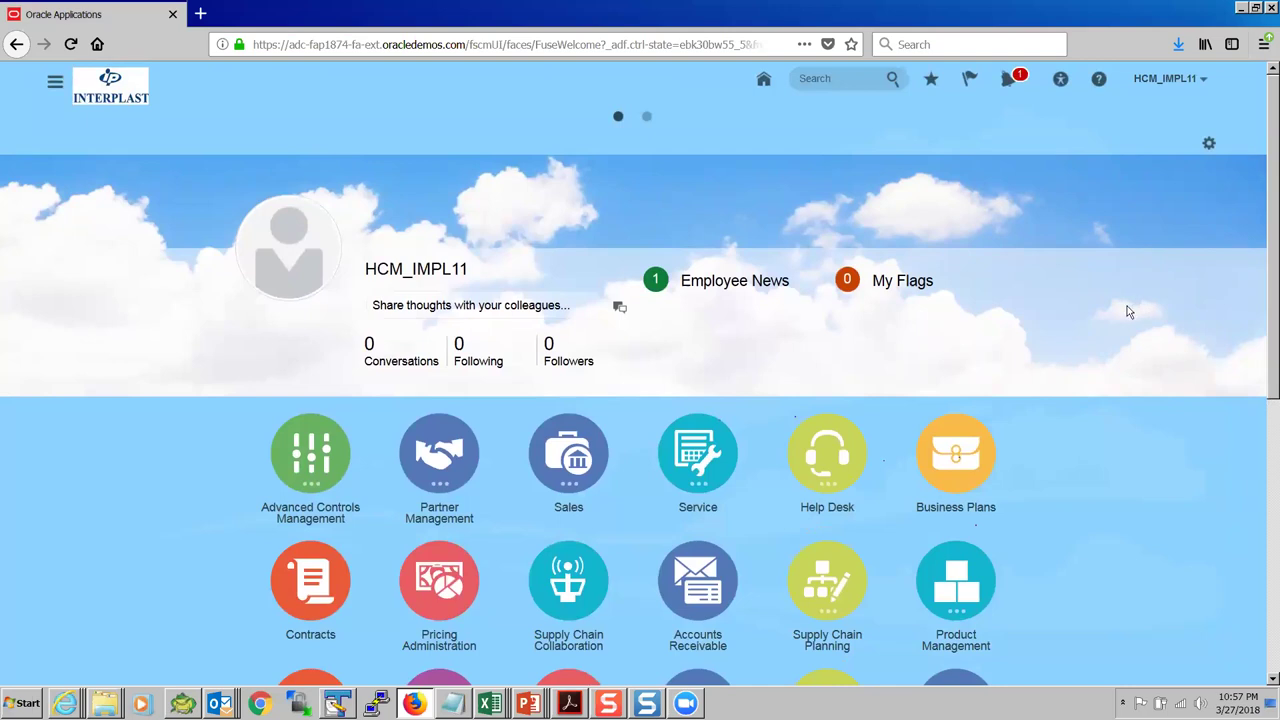
{"action": "scroll", "coordinate": [1125, 314], "scroll_direction": "down", "scroll_amount": 6}
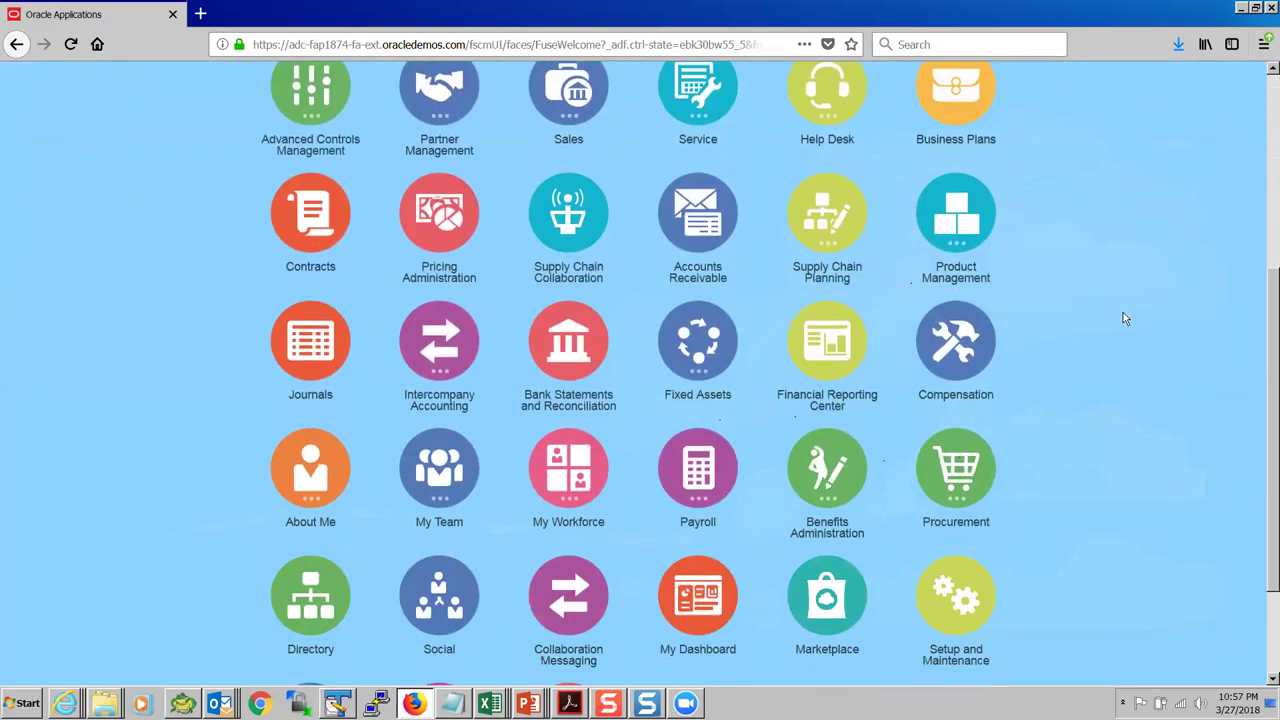
{"action": "scroll", "coordinate": [1123, 314], "scroll_direction": "up", "scroll_amount": 6}
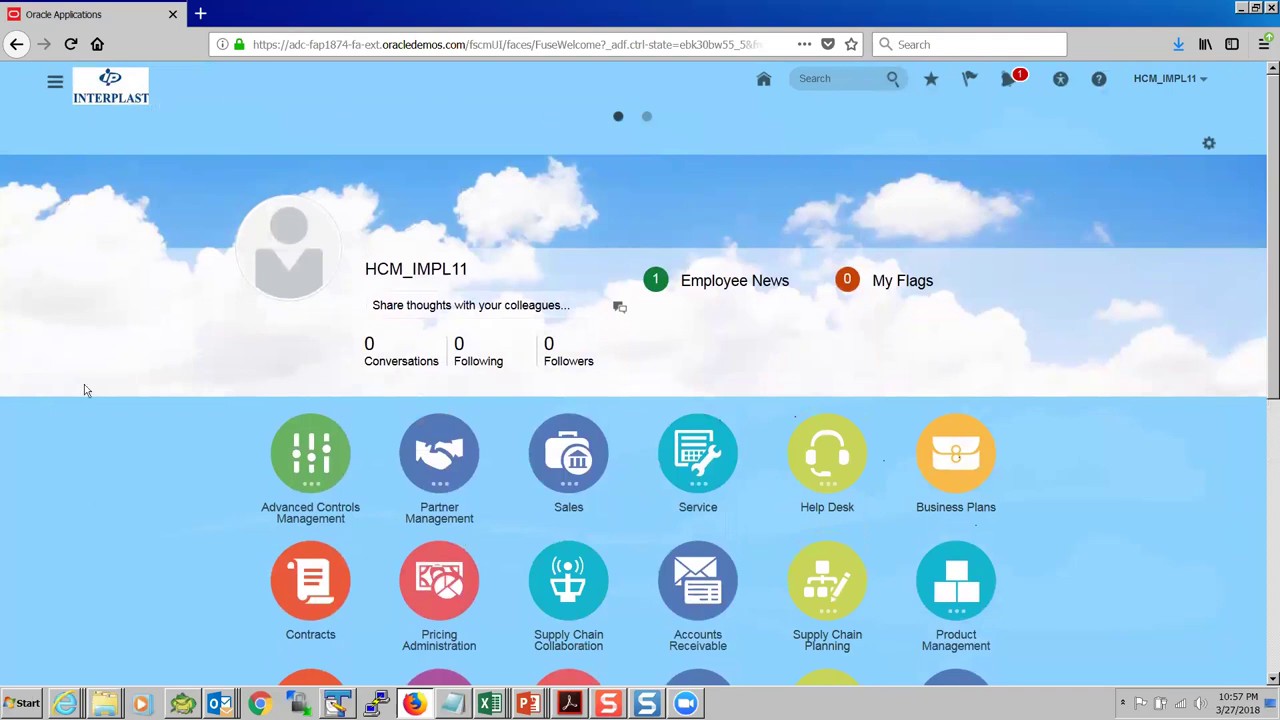
Open the New Person work area from the My Workforce group on the home page.
{"action": "scroll", "coordinate": [107, 390], "scroll_direction": "down", "scroll_amount": 4}
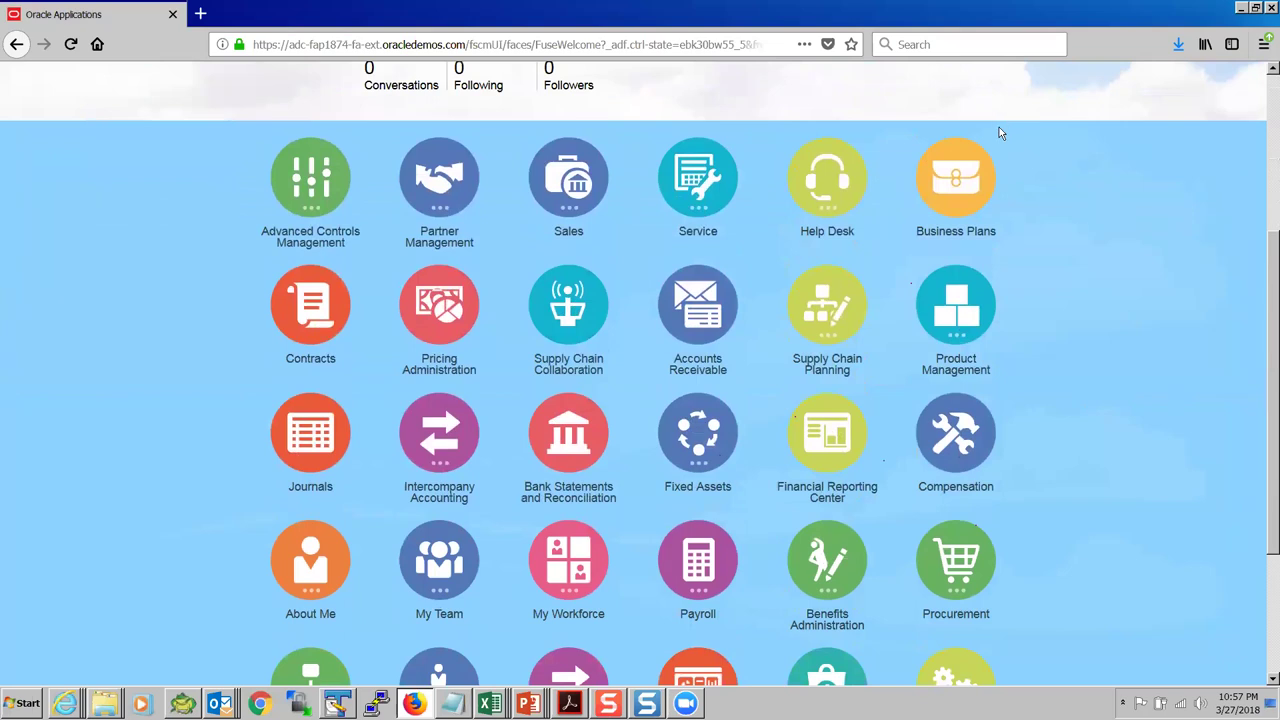
{"action": "scroll", "coordinate": [950, 170], "scroll_direction": "down", "scroll_amount": 3}
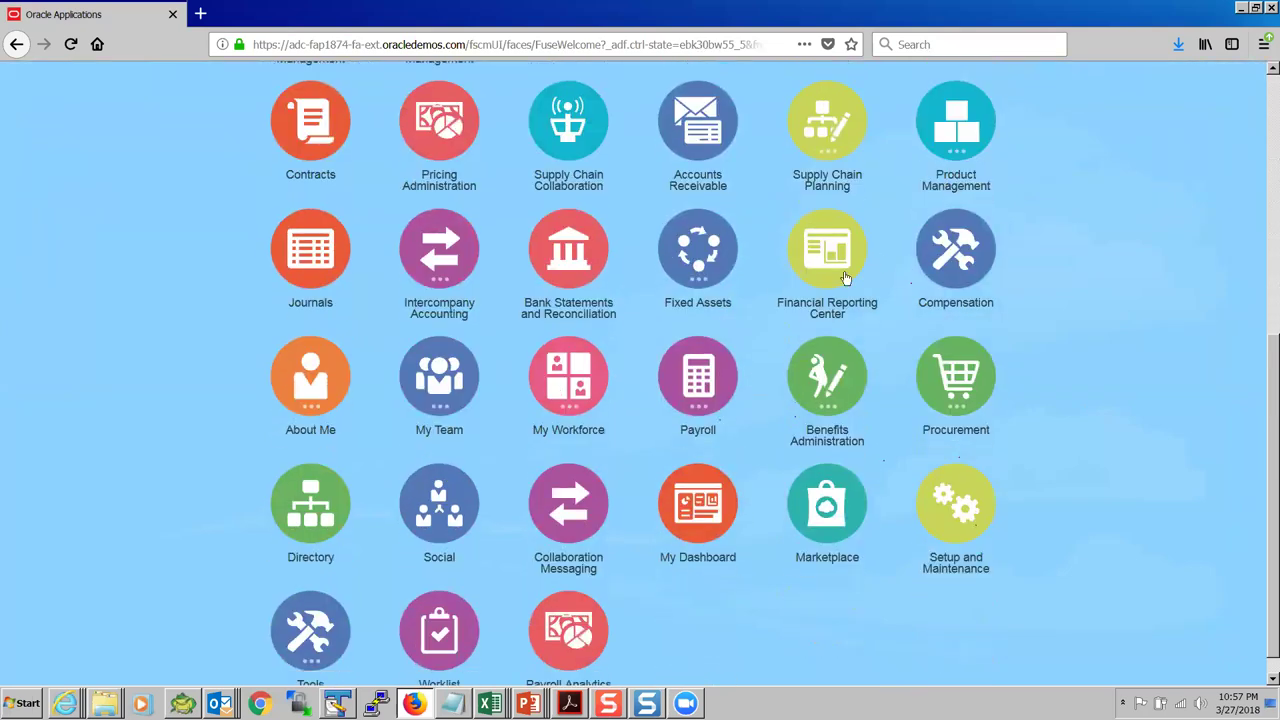
{"action": "left_click", "coordinate": [450, 372]}
{"action": "left_click", "coordinate": [563, 371]}
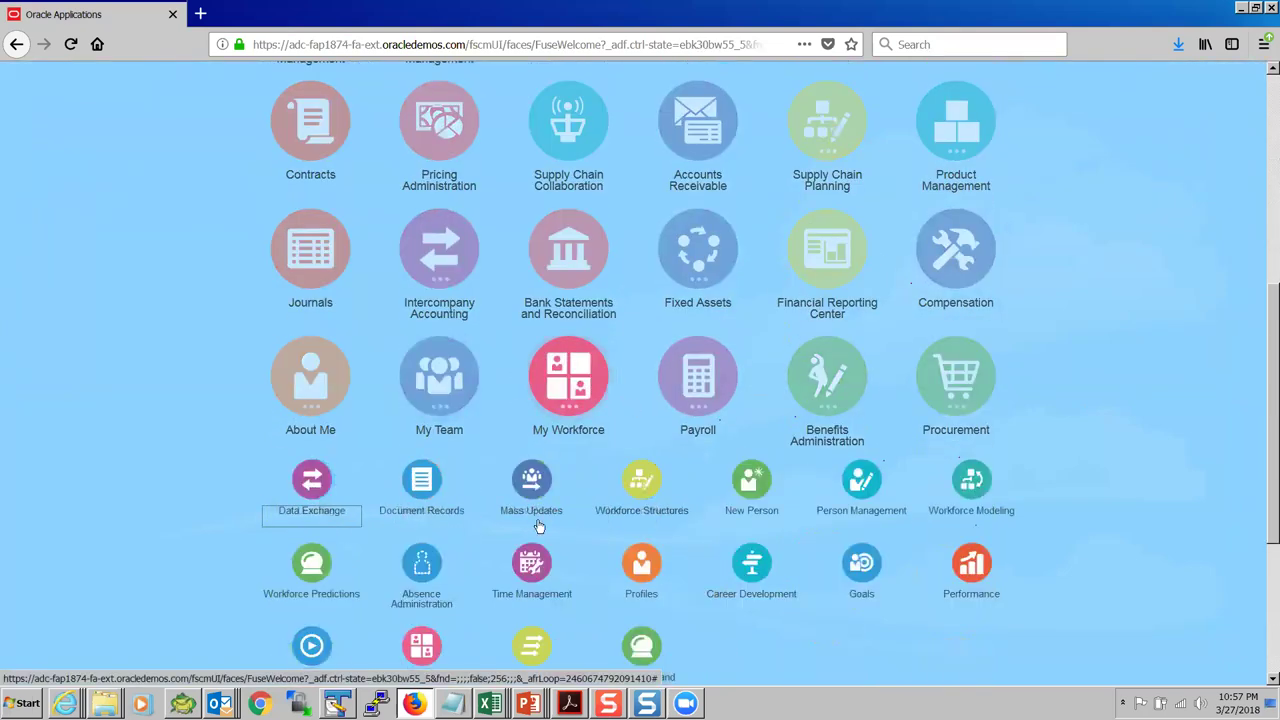
{"action": "left_click", "coordinate": [1020, 463]}
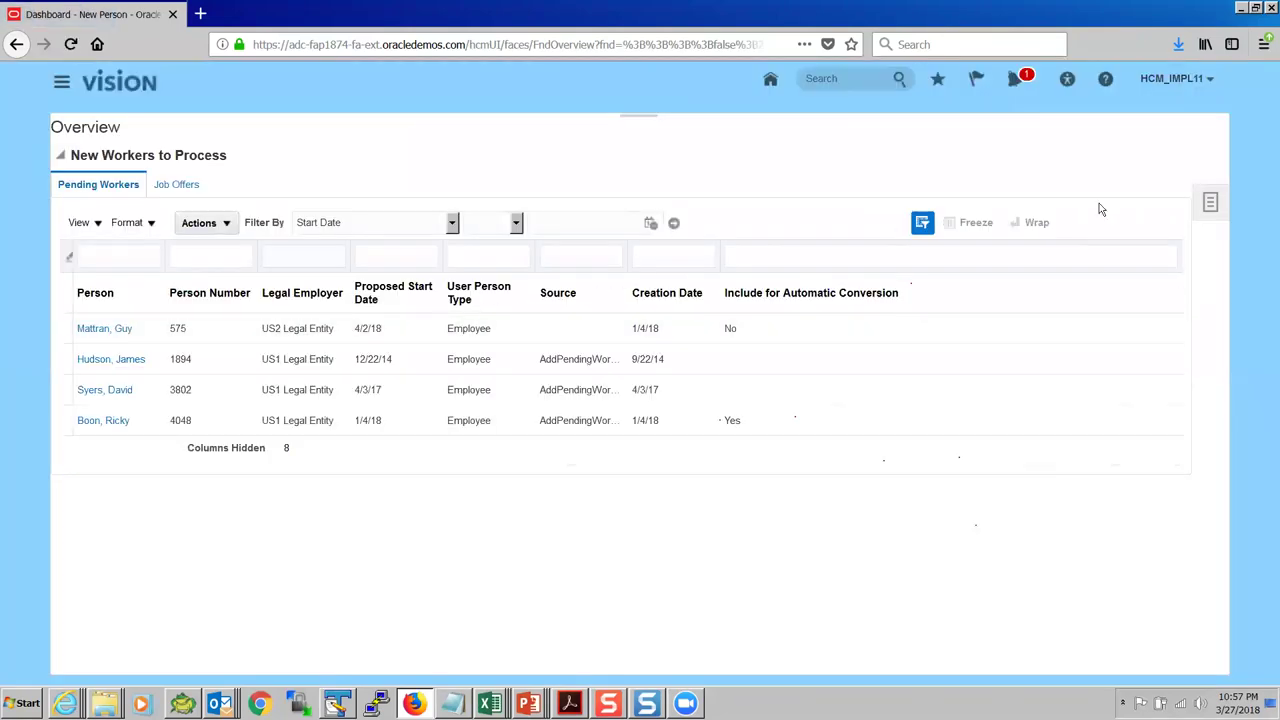
{"action": "left_click", "coordinate": [1207, 203]}
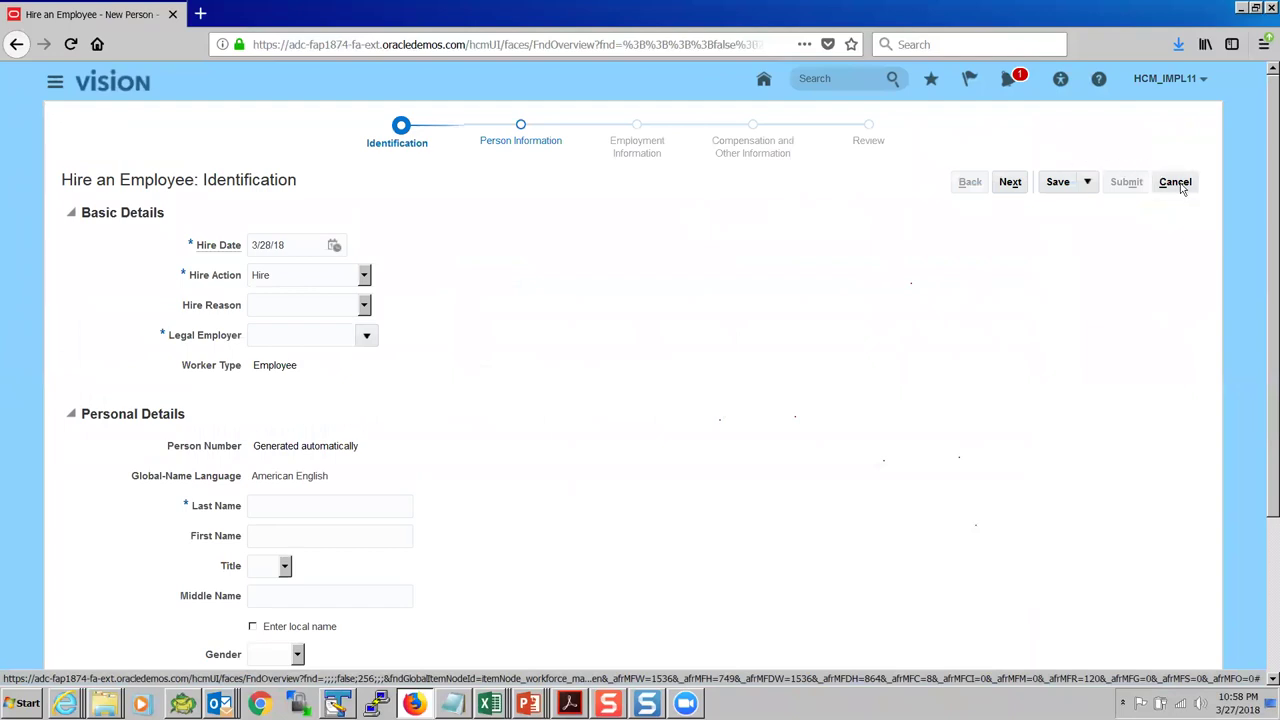
{"action": "left_click", "coordinate": [1179, 187]}
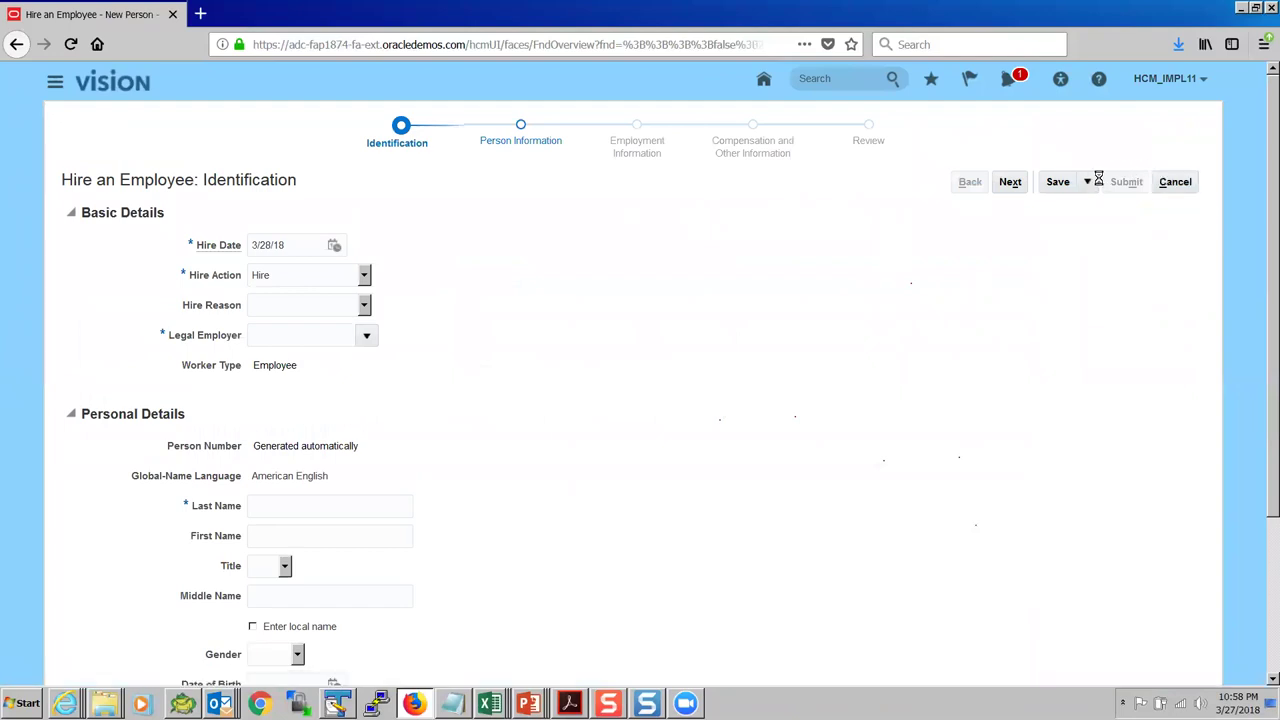
{"action": "left_click", "coordinate": [832, 399]}
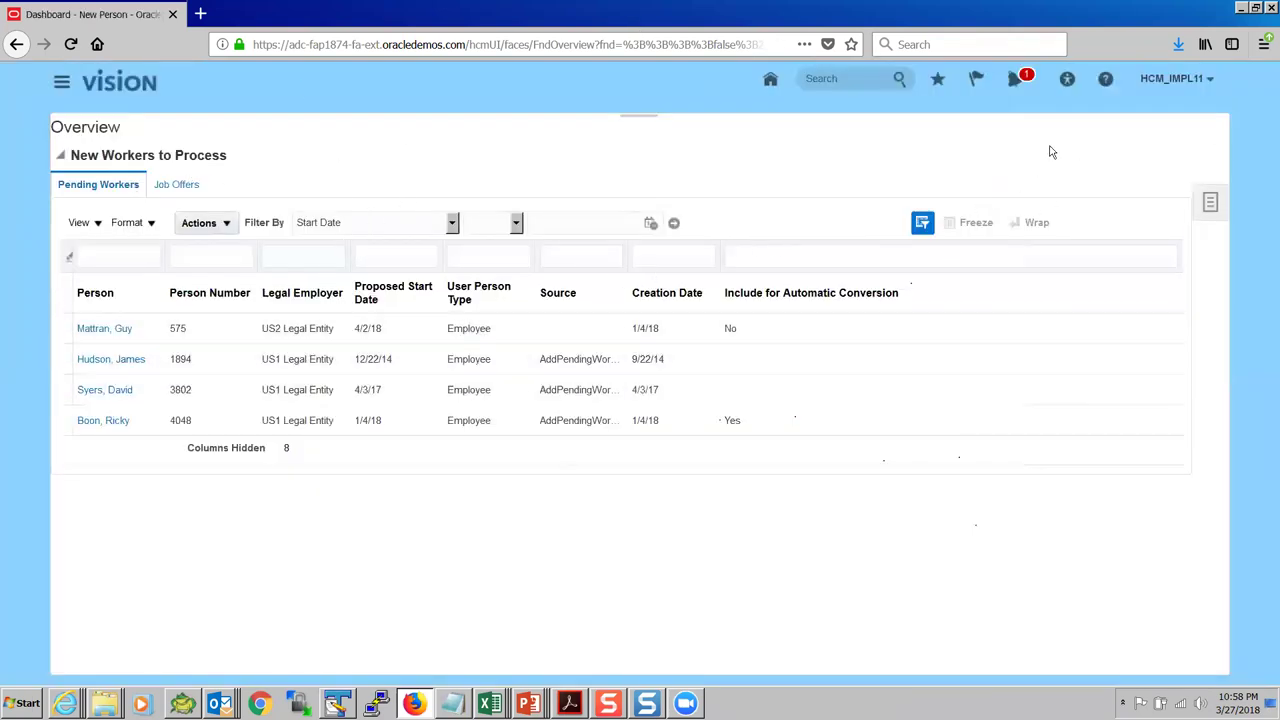
Start the Hire an Employee task and choose Hire as the hire action on the Identification page.
{"action": "left_click", "coordinate": [1209, 203]}
{"action": "left_click", "coordinate": [1209, 199]}
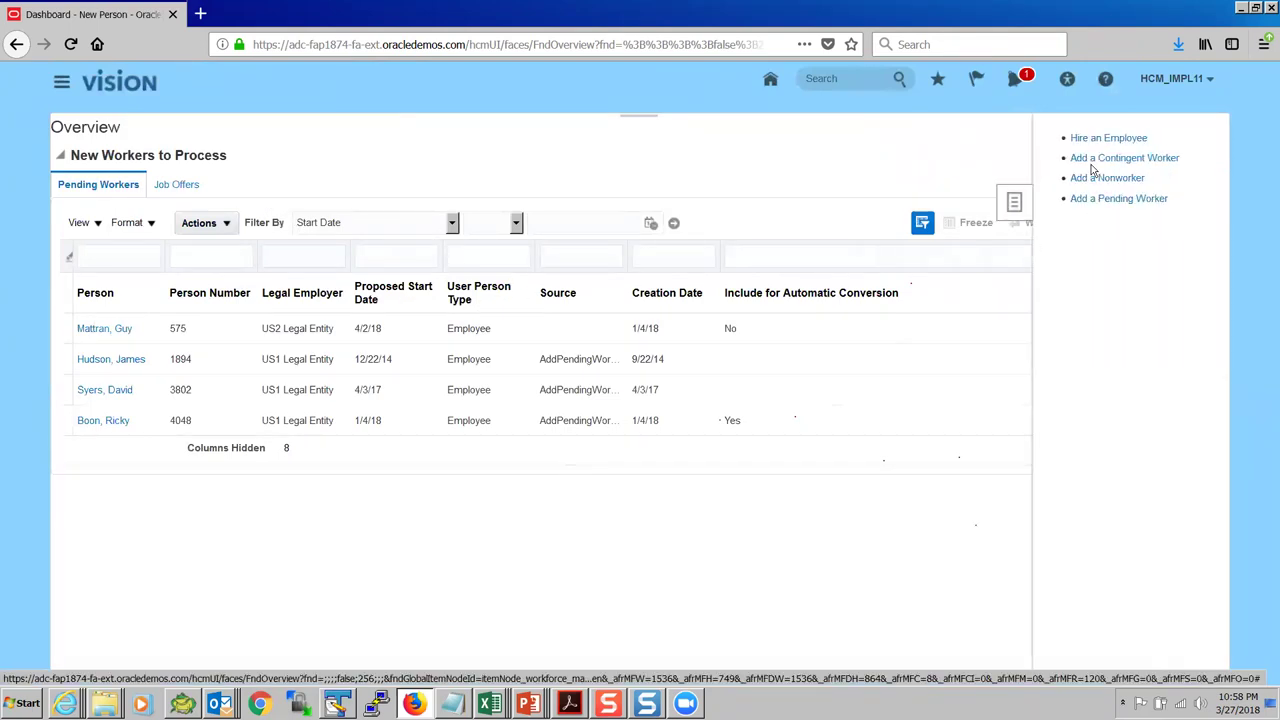
{"action": "left_click", "coordinate": [1103, 138]}
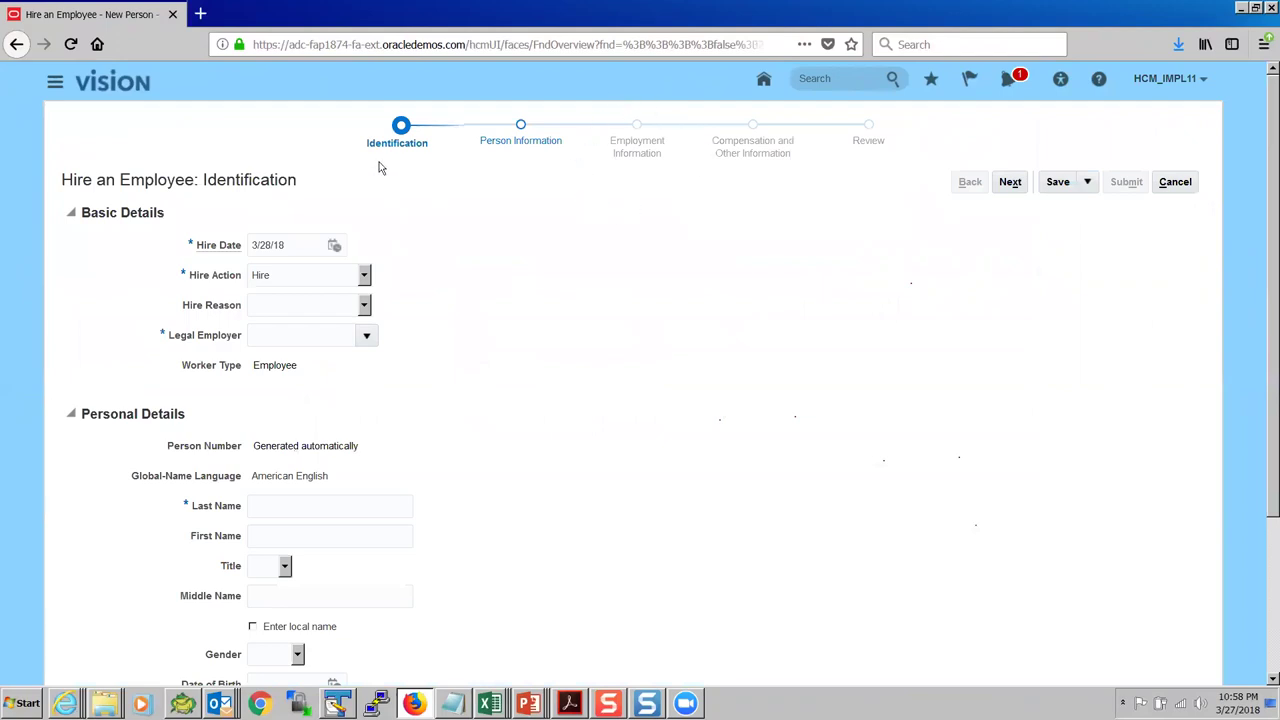
{"action": "scroll", "coordinate": [800, 183], "scroll_direction": "down", "scroll_amount": 2}
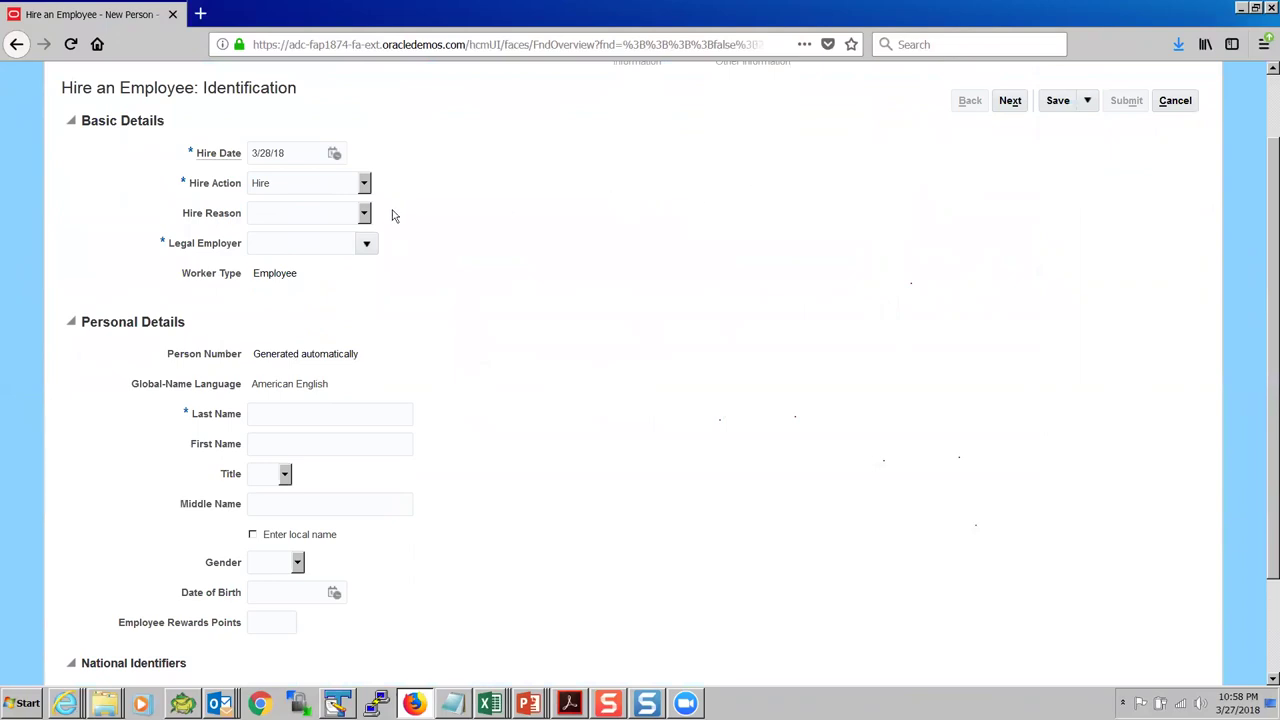
{"action": "left_click", "coordinate": [360, 185]}
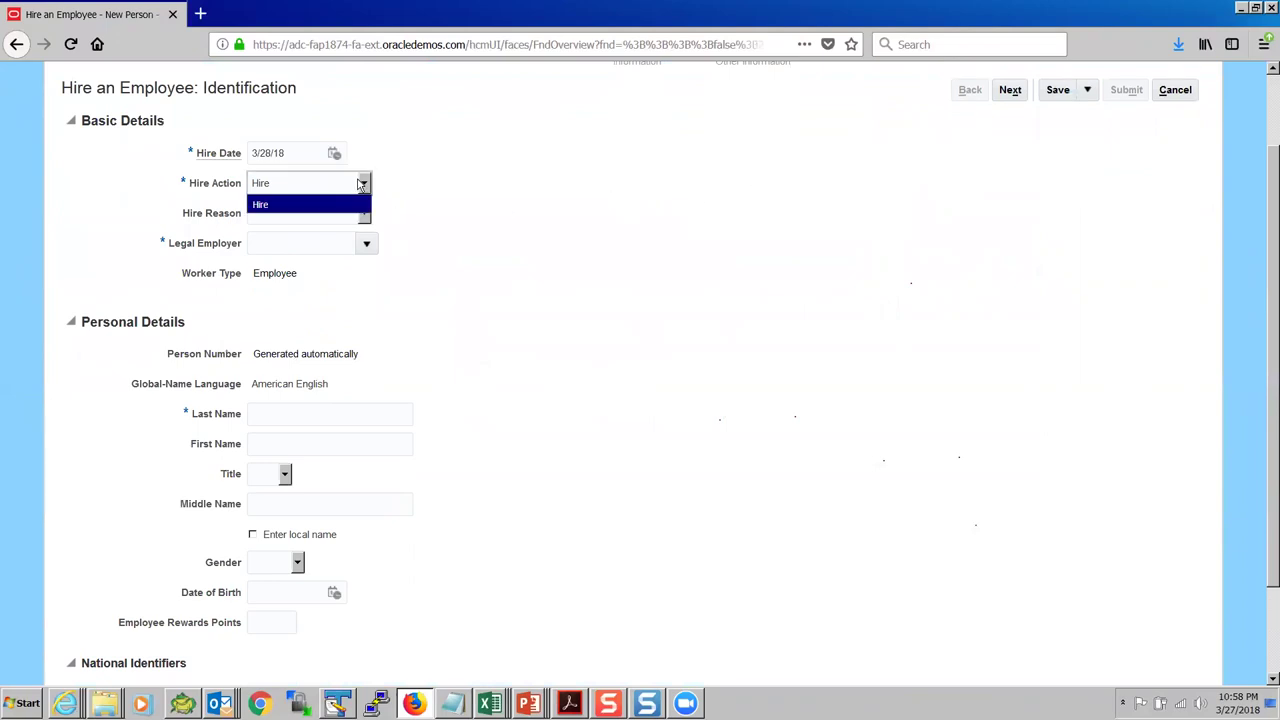
{"action": "left_click", "coordinate": [306, 203]}
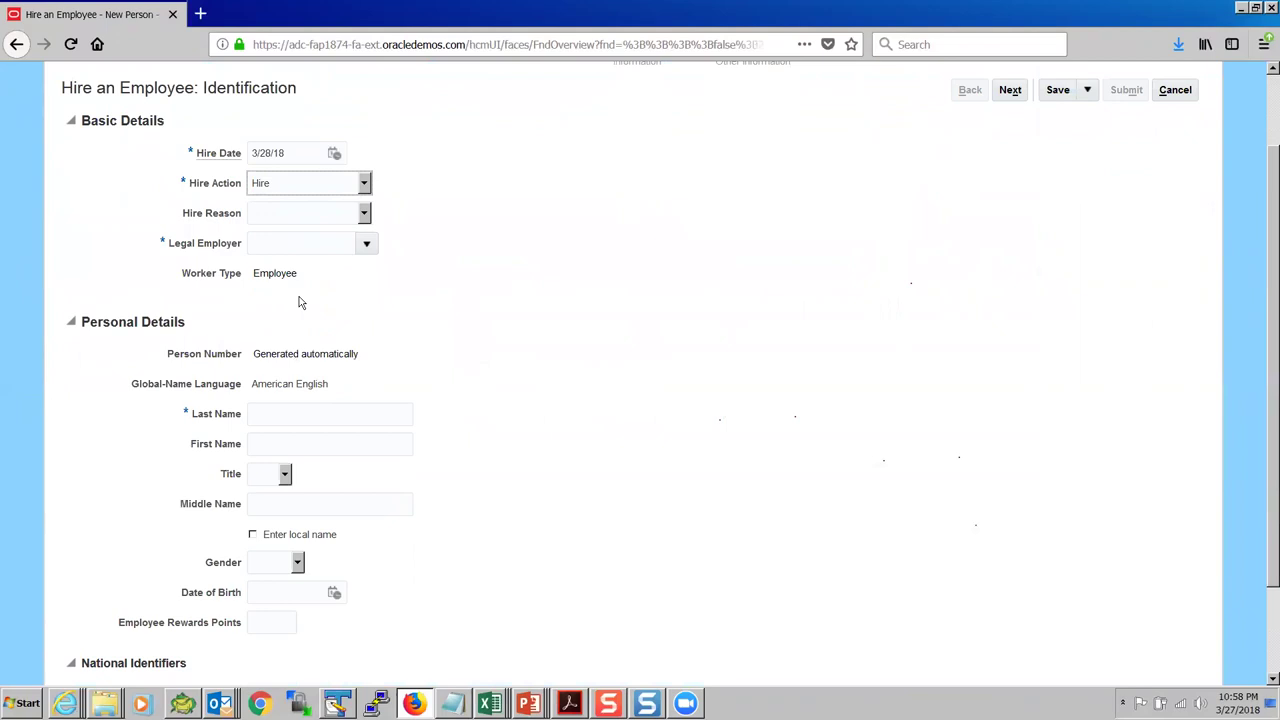
Examine the basic details, personal details and national identifiers fields on the Identification page.
{"action": "left_click", "coordinate": [297, 446]}
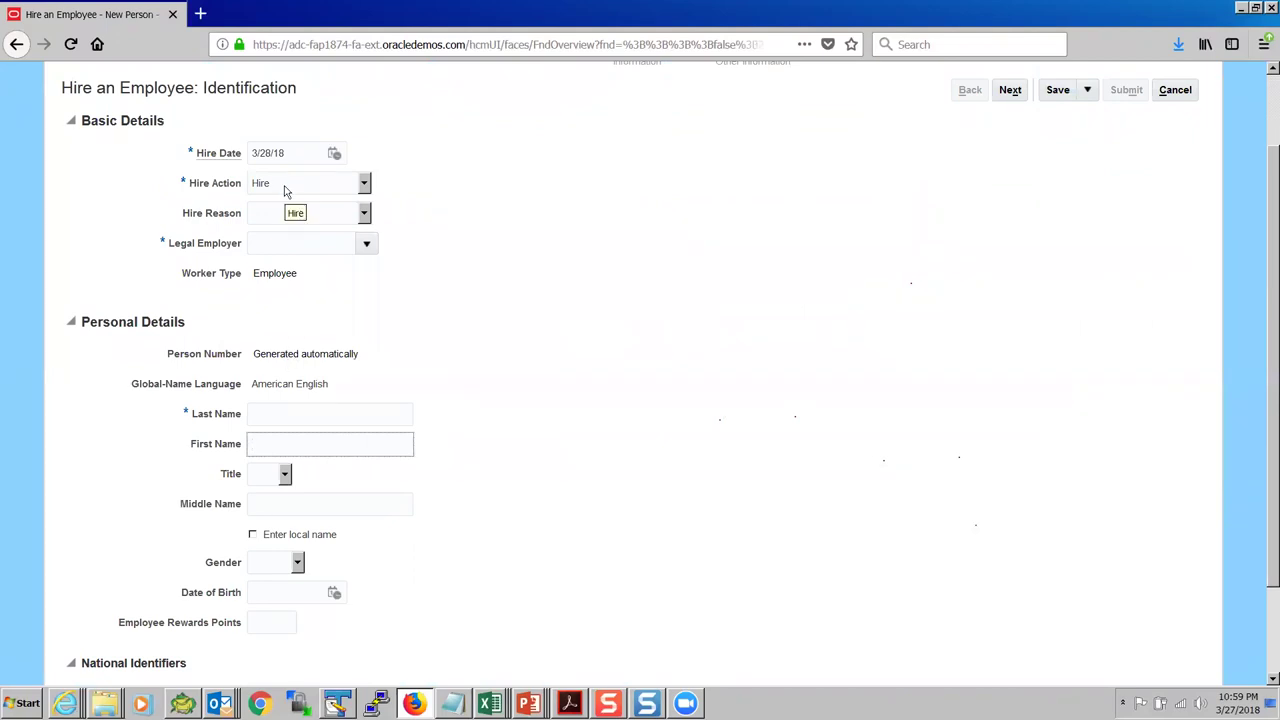
{"action": "scroll", "coordinate": [309, 334], "scroll_direction": "down", "scroll_amount": 3}
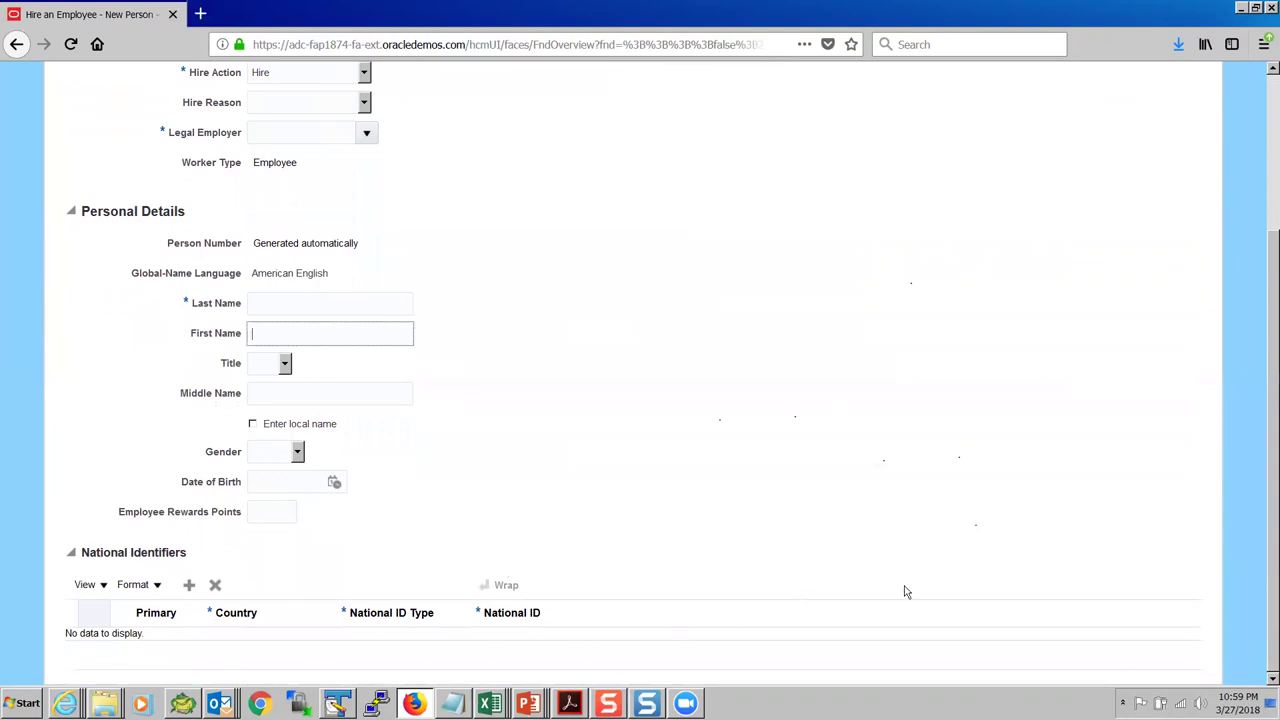
{"action": "scroll", "coordinate": [905, 592], "scroll_direction": "up", "scroll_amount": 4}
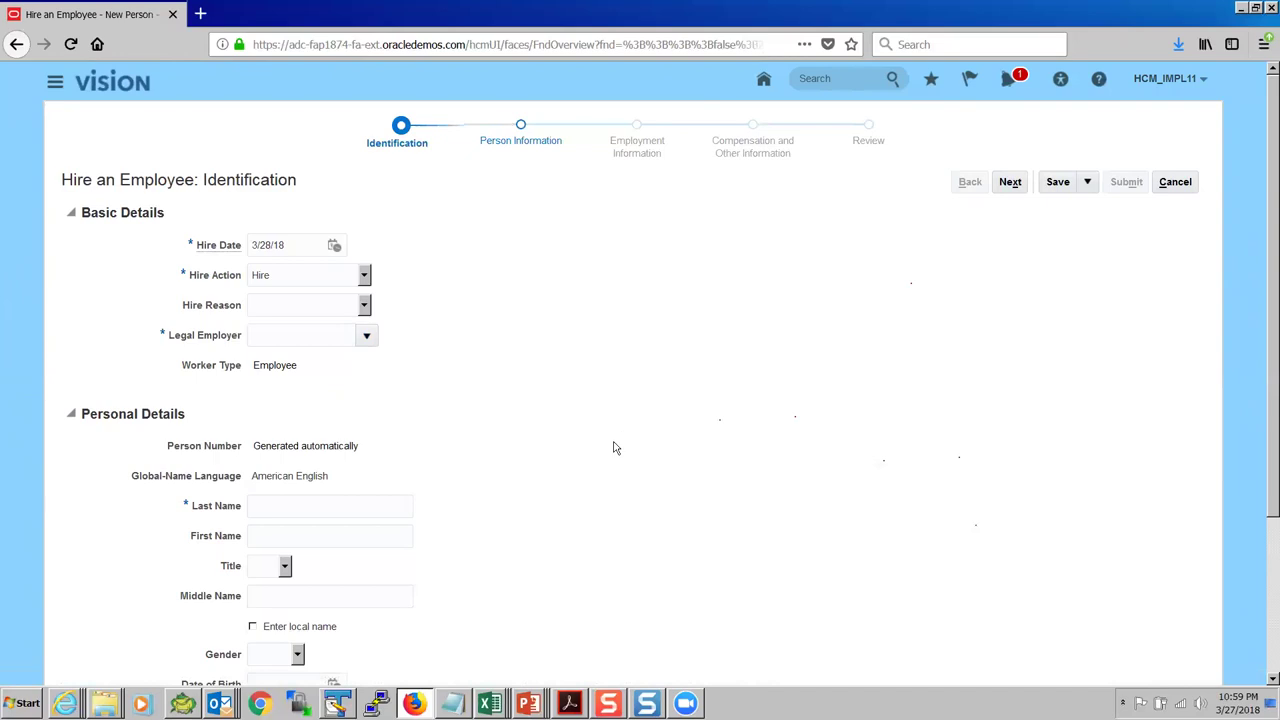
{"action": "scroll", "coordinate": [614, 448], "scroll_direction": "down", "scroll_amount": 1}
{"action": "scroll", "coordinate": [612, 448], "scroll_direction": "up", "scroll_amount": 1}
{"action": "scroll", "coordinate": [830, 391], "scroll_direction": "down", "scroll_amount": 2}
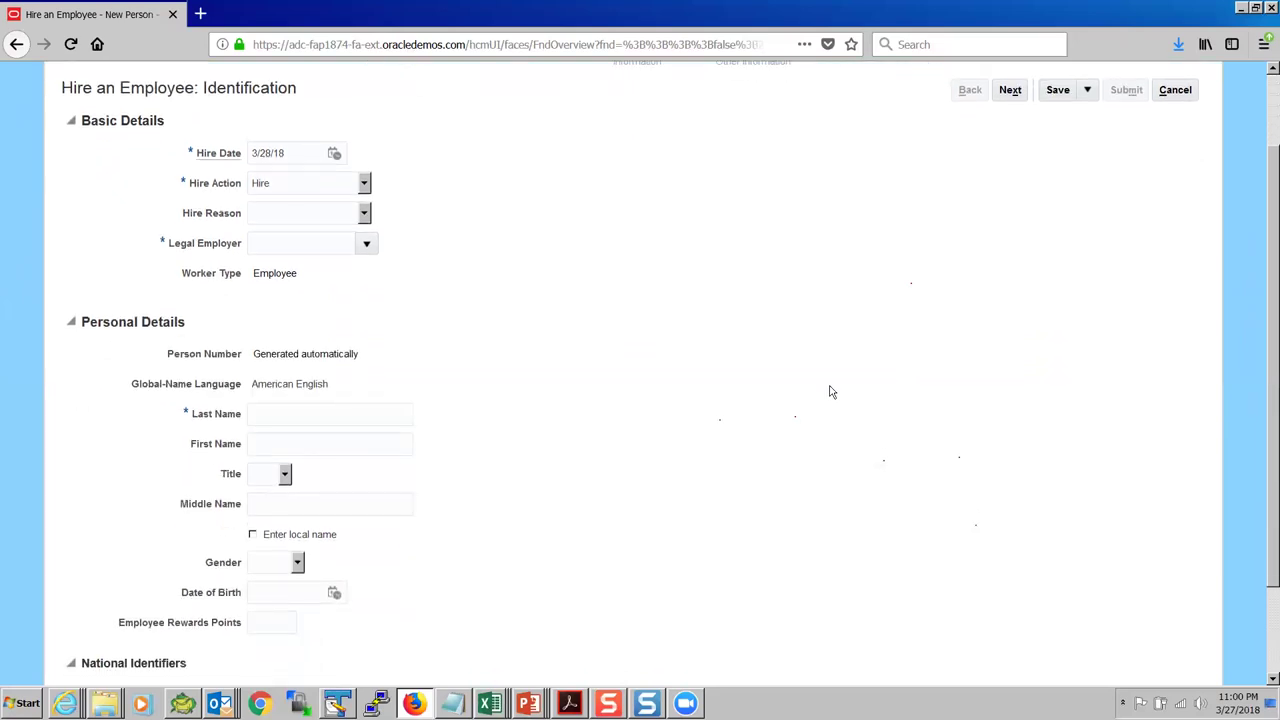
{"action": "scroll", "coordinate": [830, 391], "scroll_direction": "up", "scroll_amount": 2}
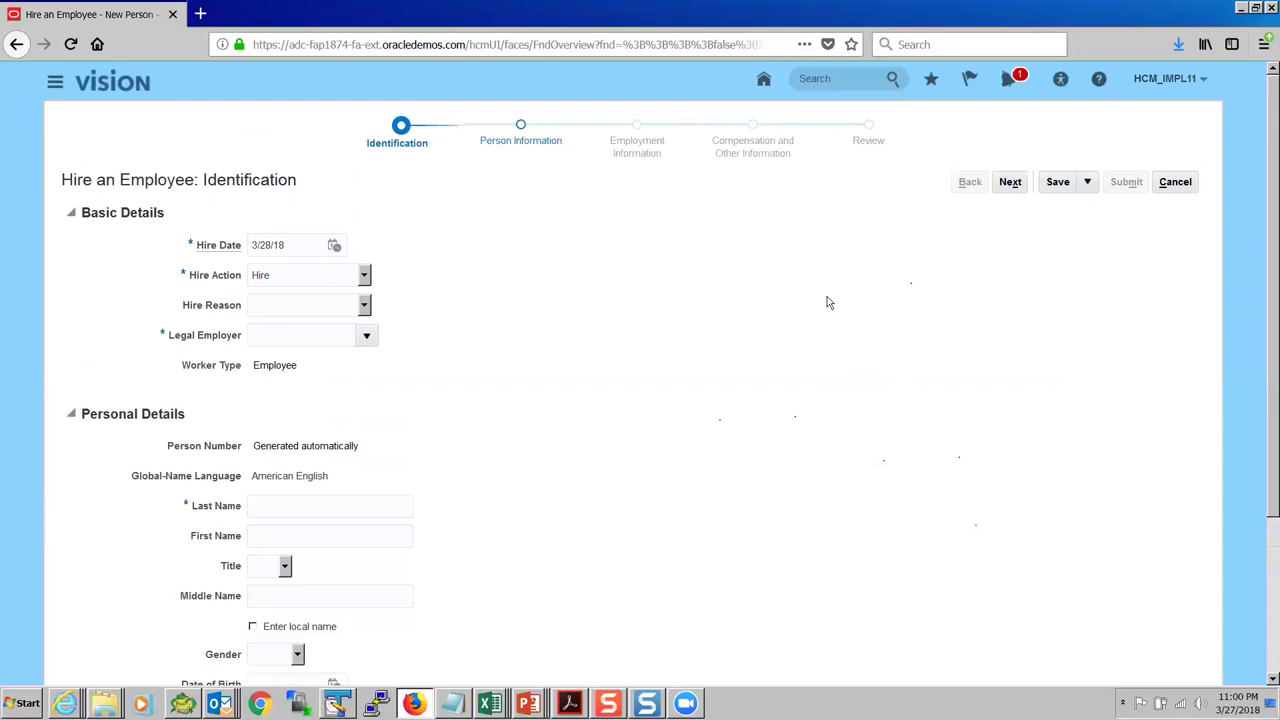
{"action": "scroll", "coordinate": [510, 378], "scroll_direction": "down", "scroll_amount": 2}
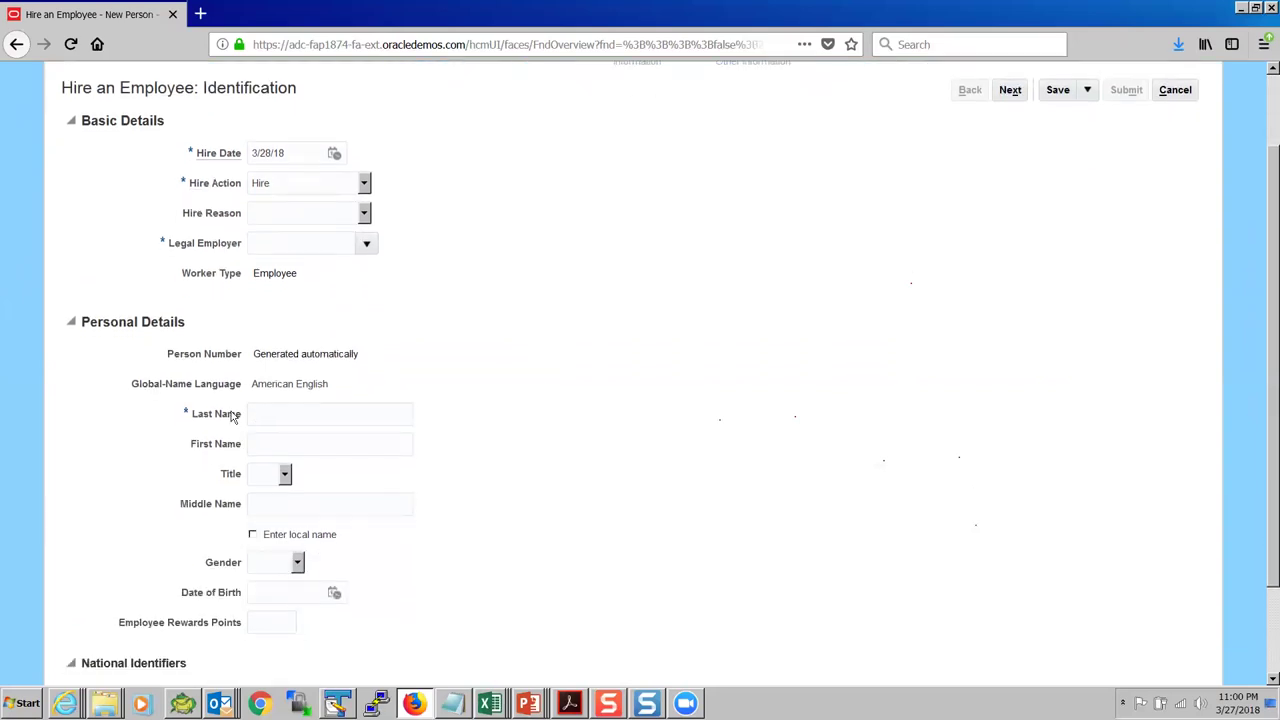
Highlight the required Last Name label in the Personal Details section to point it out.
{"action": "left_click_drag", "start_coordinate": [240, 417], "coordinate": [195, 420]}
{"action": "left_click", "coordinate": [210, 418]}
{"action": "left_click_drag", "start_coordinate": [197, 418], "coordinate": [258, 418]}
{"action": "left_click", "coordinate": [548, 390]}
{"action": "left_click_drag", "start_coordinate": [196, 418], "coordinate": [243, 420]}
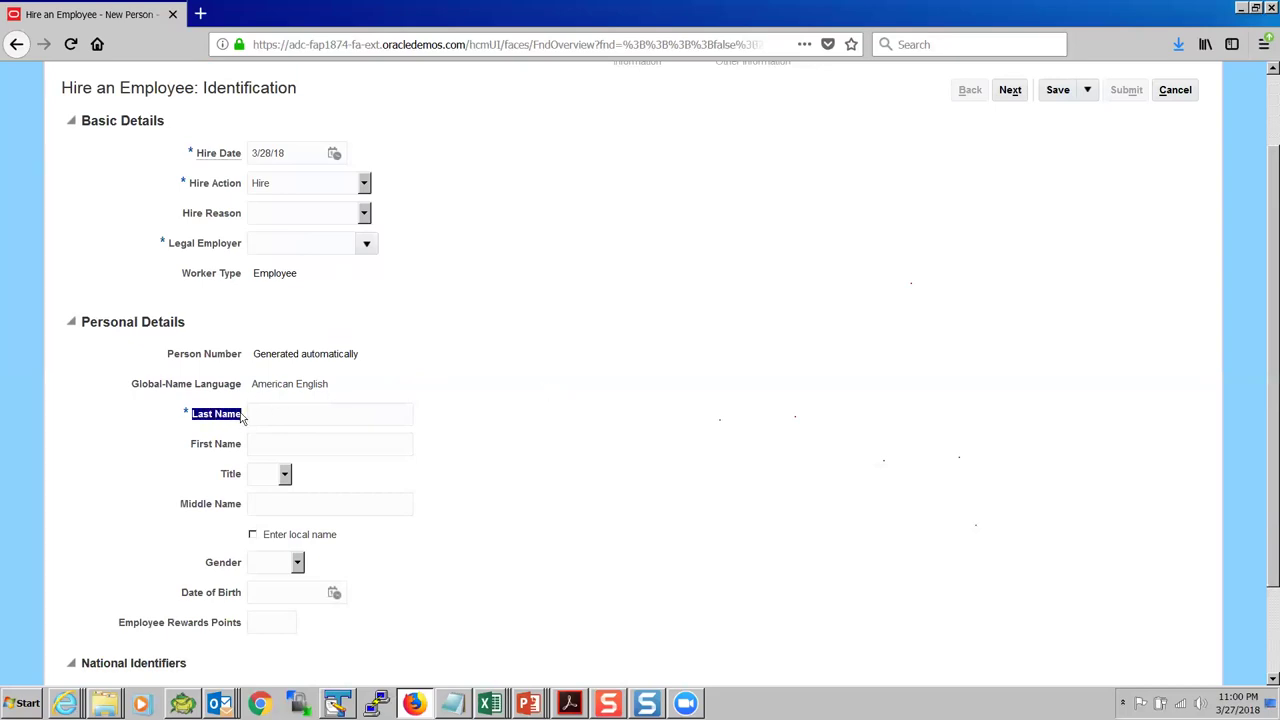
{"action": "left_click", "coordinate": [494, 397]}
{"action": "left_click_drag", "start_coordinate": [190, 415], "coordinate": [243, 420]}
{"action": "left_click", "coordinate": [553, 427]}
{"action": "left_click_drag", "start_coordinate": [238, 420], "coordinate": [186, 414]}
{"action": "left_click", "coordinate": [478, 410]}
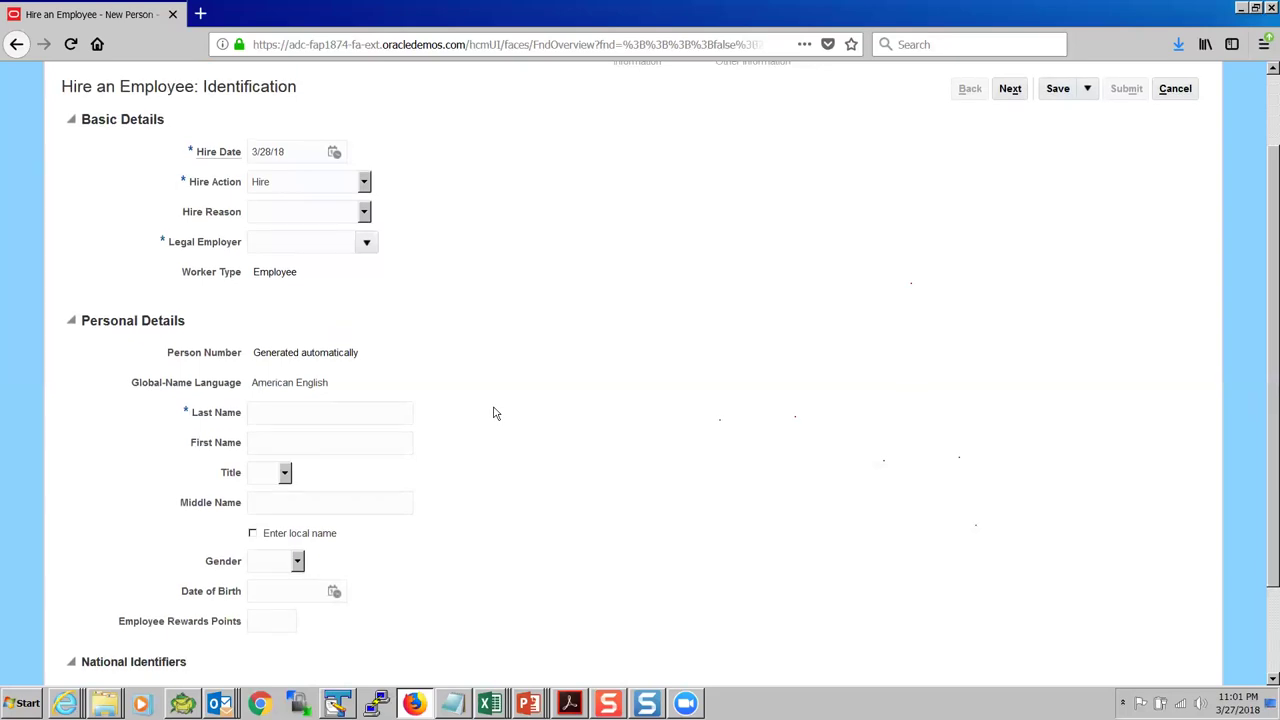
{"action": "scroll", "coordinate": [491, 411], "scroll_direction": "down", "scroll_amount": 2}
{"action": "scroll", "coordinate": [620, 620], "scroll_direction": "up", "scroll_amount": 2}
Switch to the PowerPoint slide show and advance past the FSM security roles slide to the SECURITY slide.
{"action": "key", "text": "alt+Tab"}
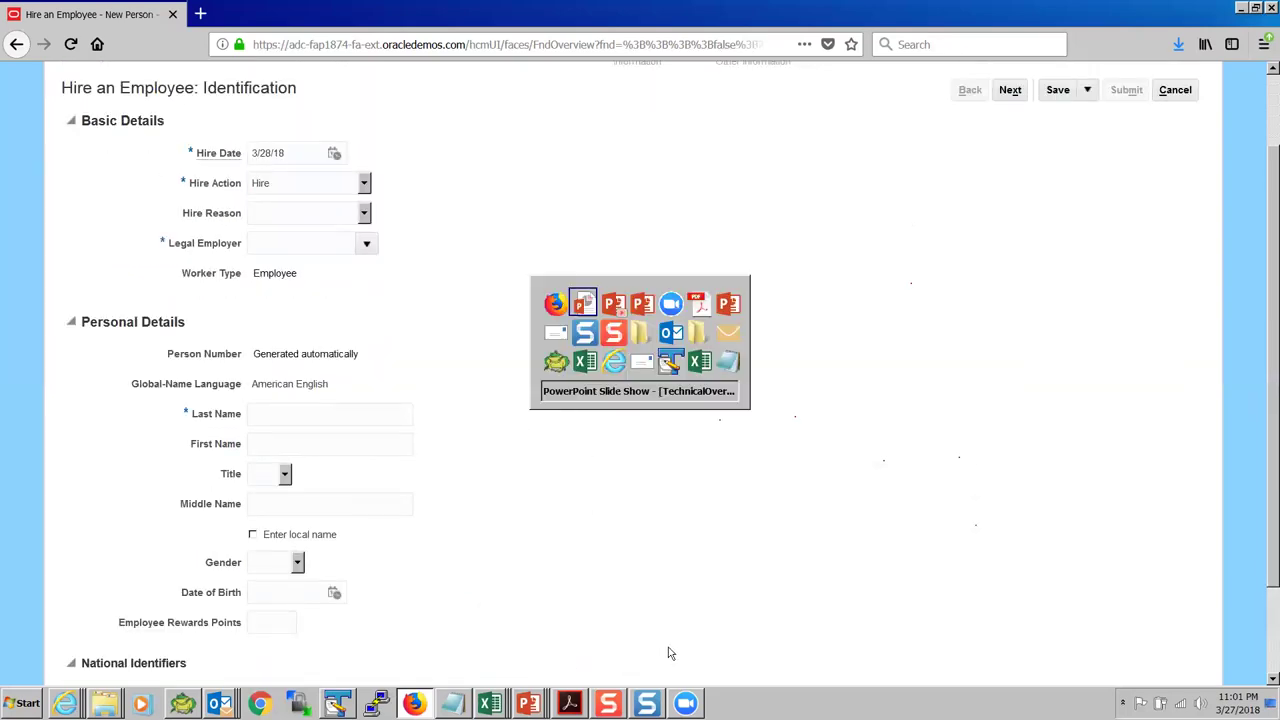
{"action": "key", "text": "Right"}
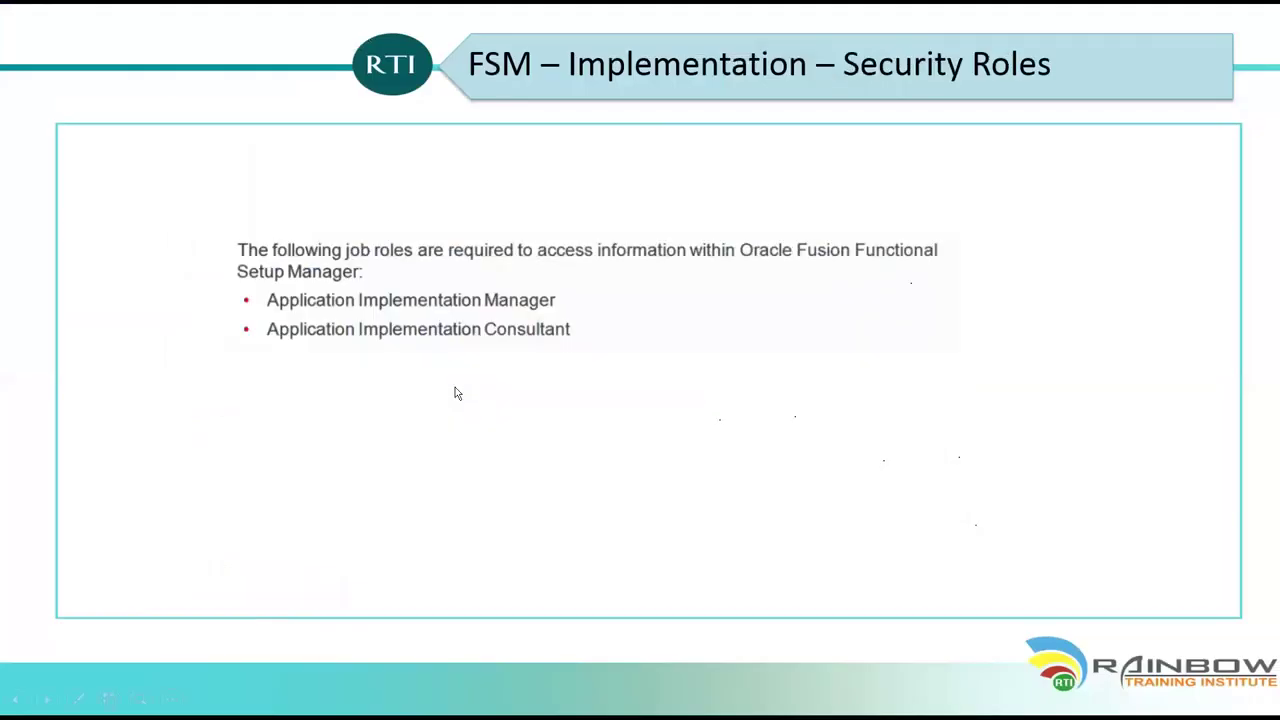
{"action": "key", "text": "Right"}
{"action": "key", "text": "Right"}
{"action": "key", "text": "Right"}
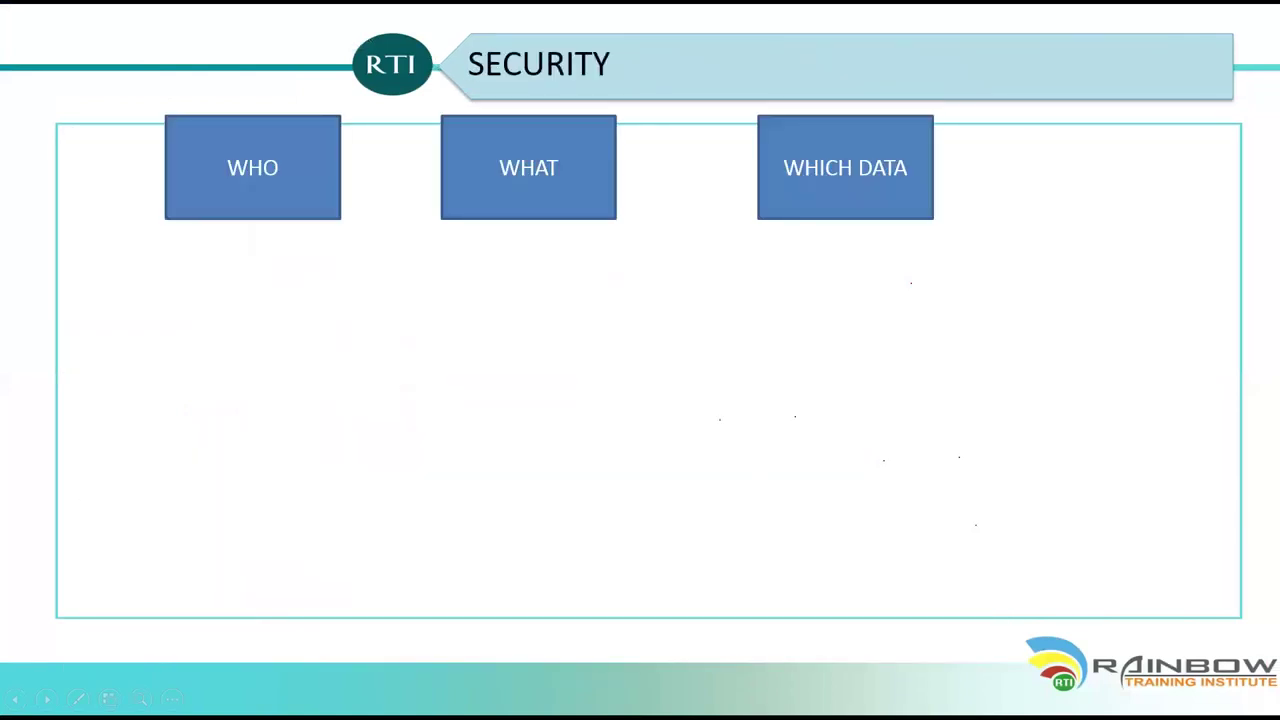